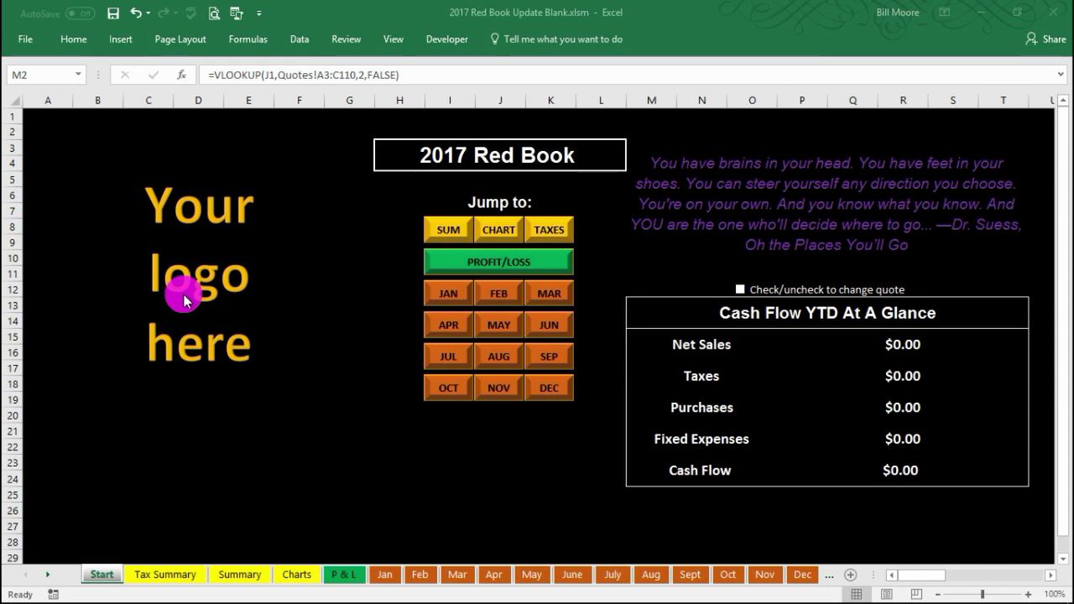
Switch from the Tax Summary sheet to the Jan sheet of the Red Book workbook
left_click(122, 42)
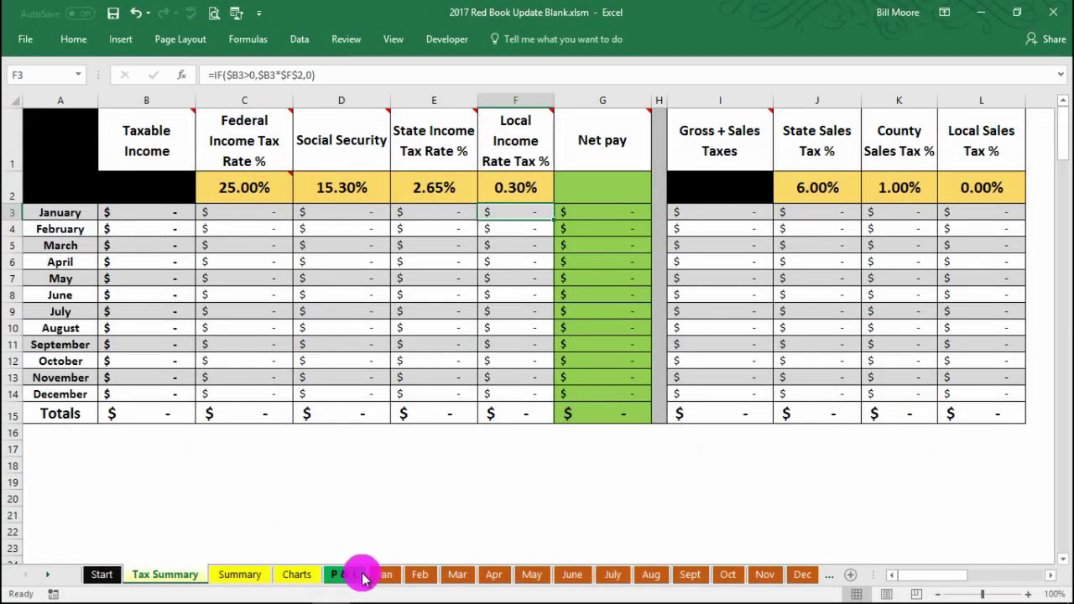
left_click(385, 574)
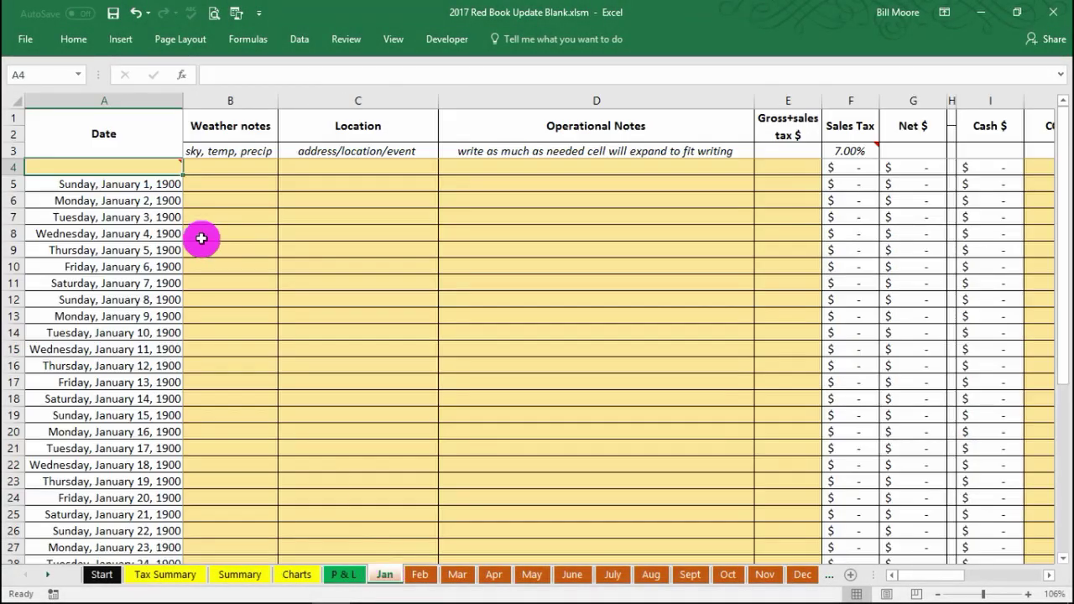
Enter 1/1/2018 in A4 as the Jan sheet's starting date
mouse_move(137, 168)
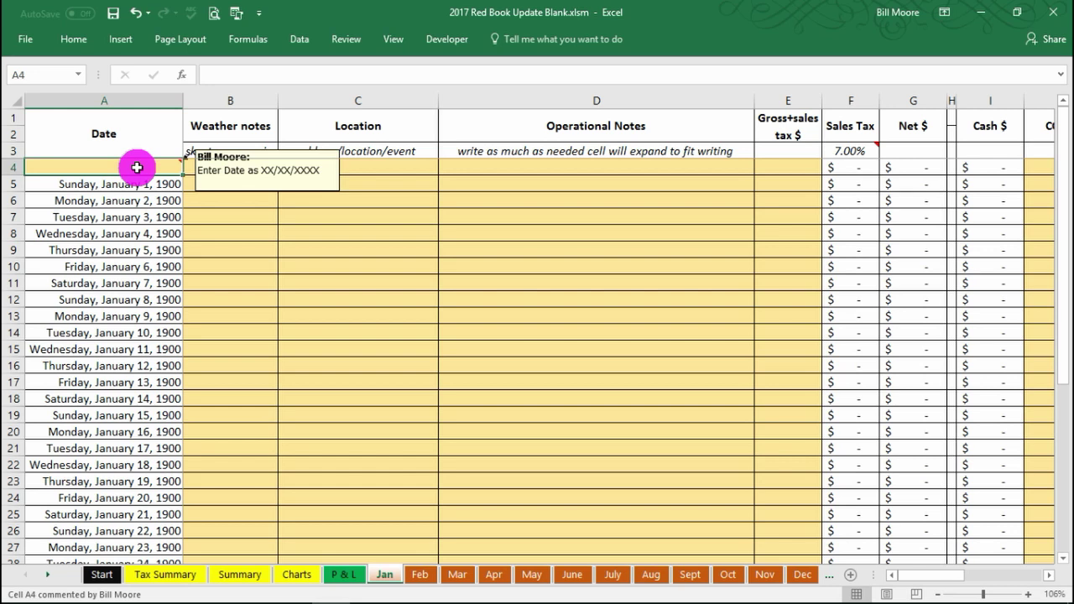
type("1/1/2018")
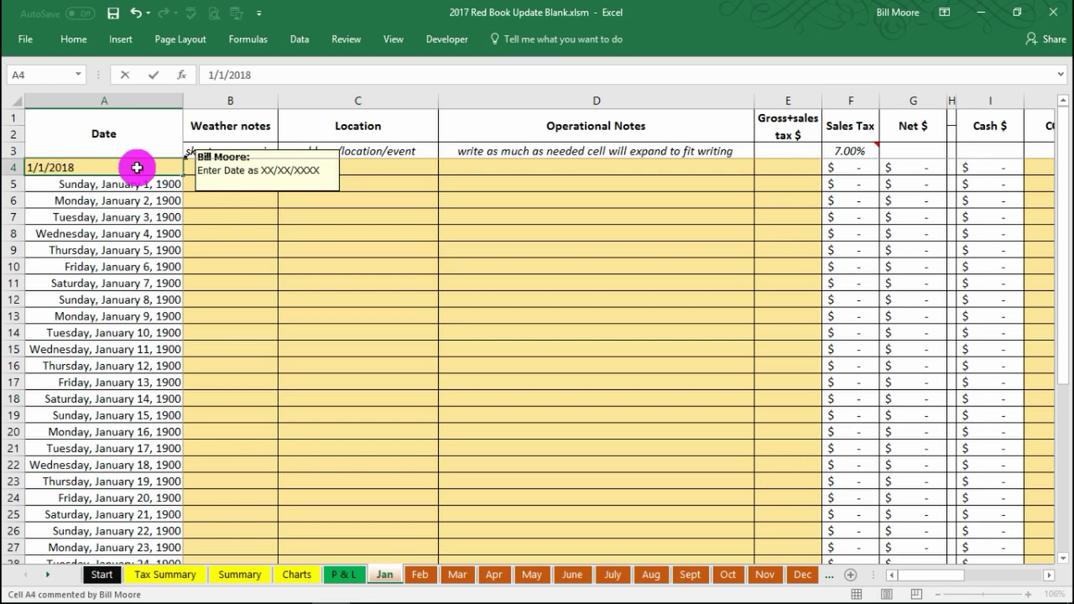
key("Return")
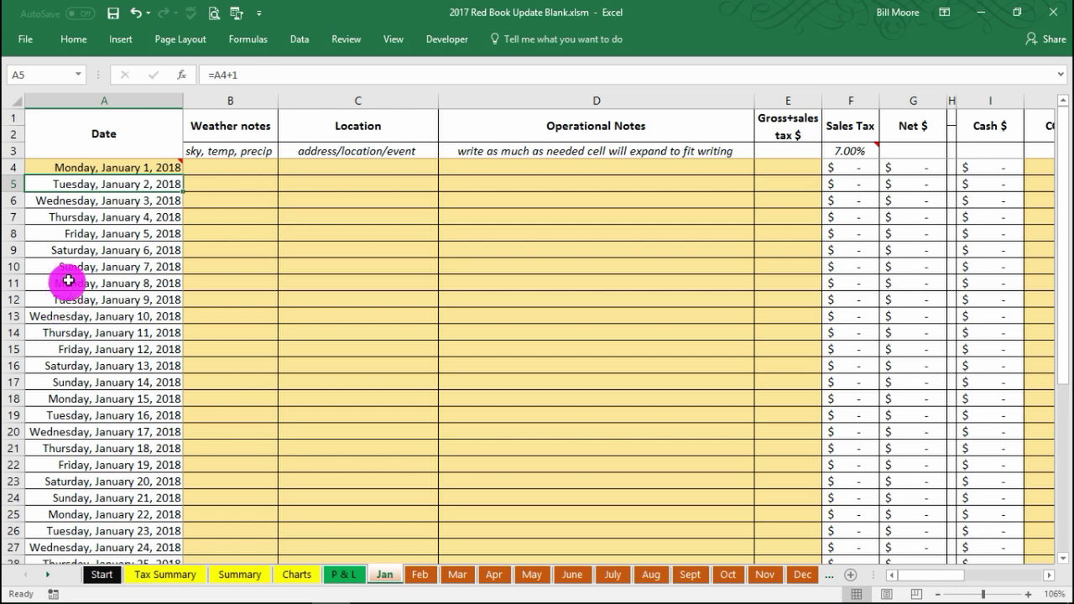
Fill the January 5 row with weather 'cool, 65, clear', location 'Memorial' and an operational note
left_click(217, 236)
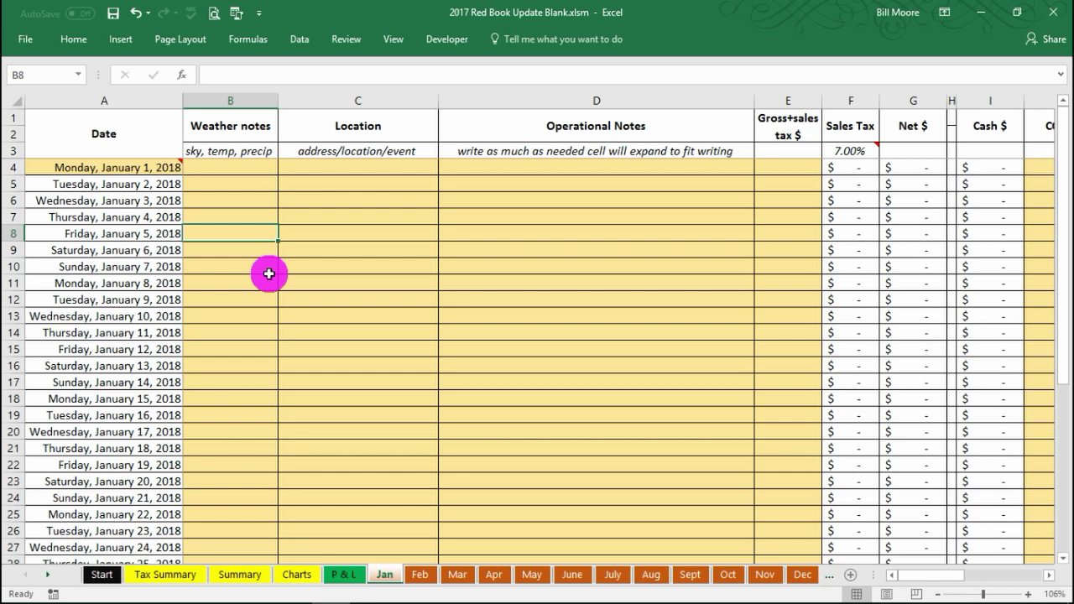
type("cool, 65, clear")
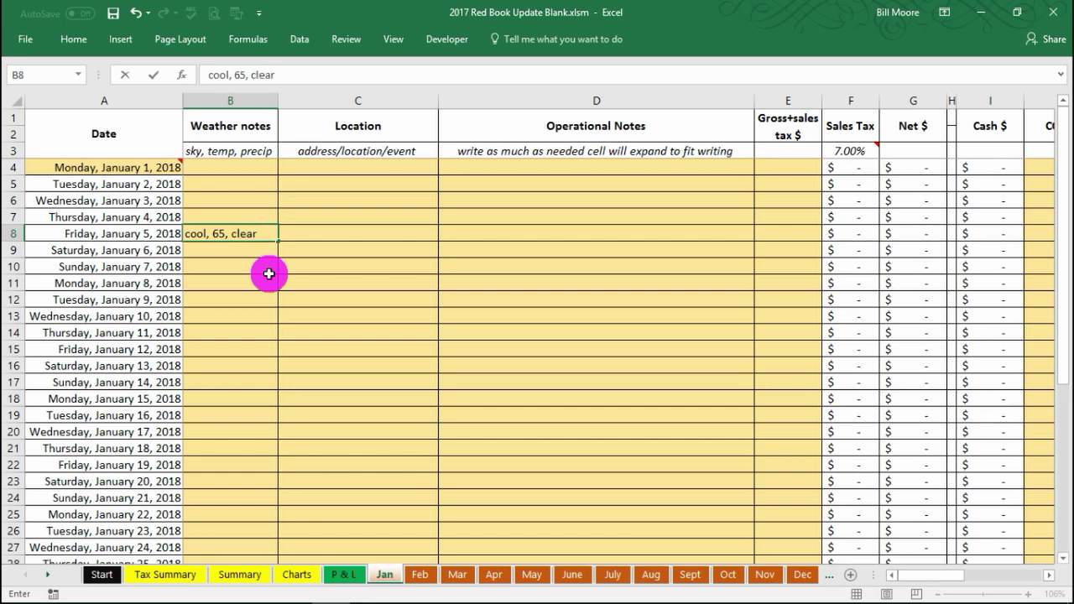
key("Tab")
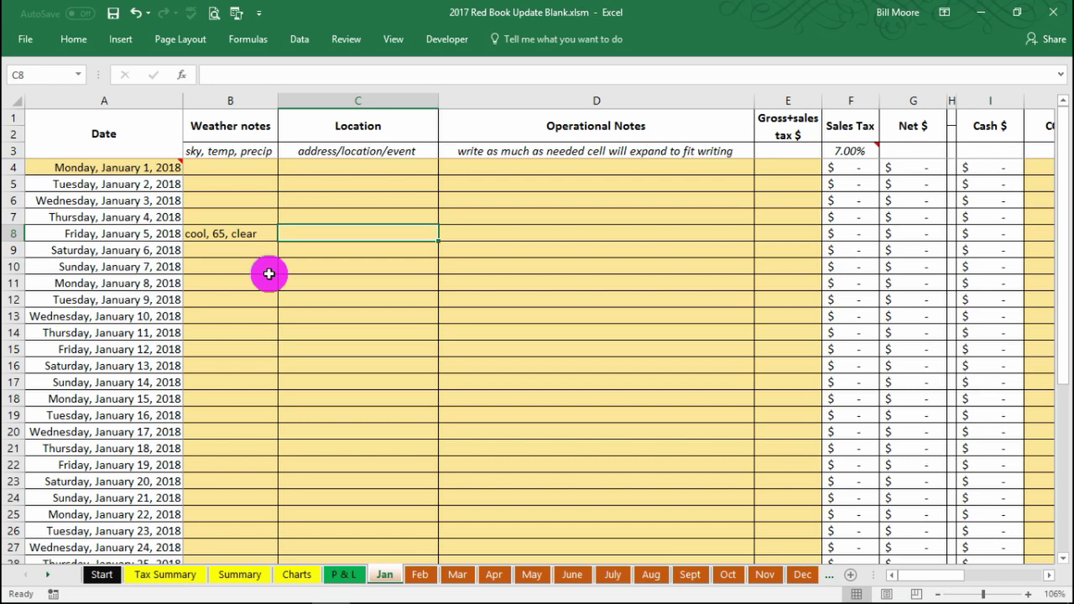
type("Memorial")
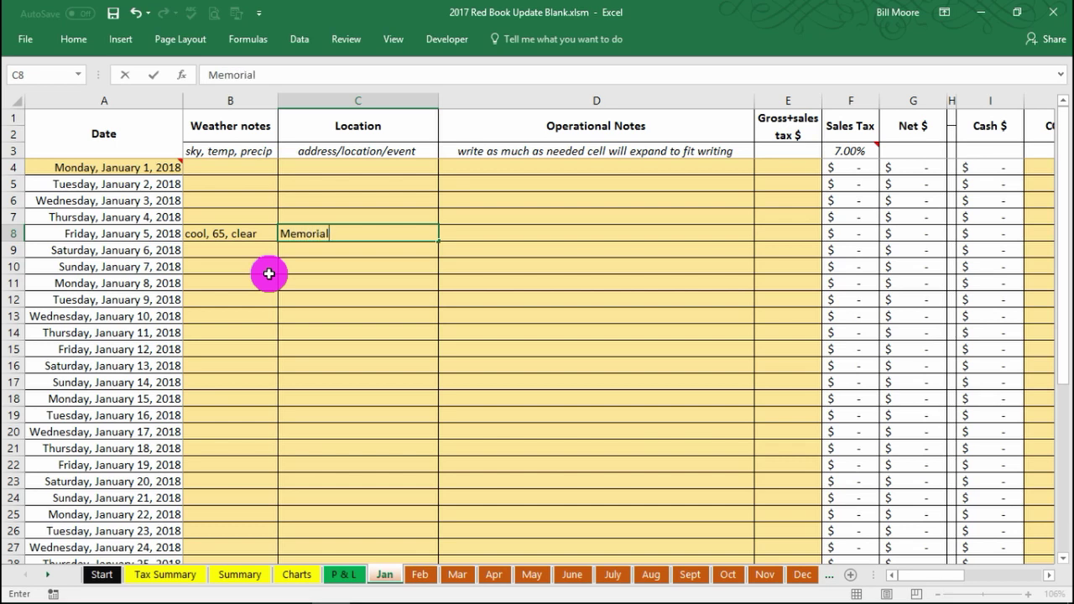
key("Tab")
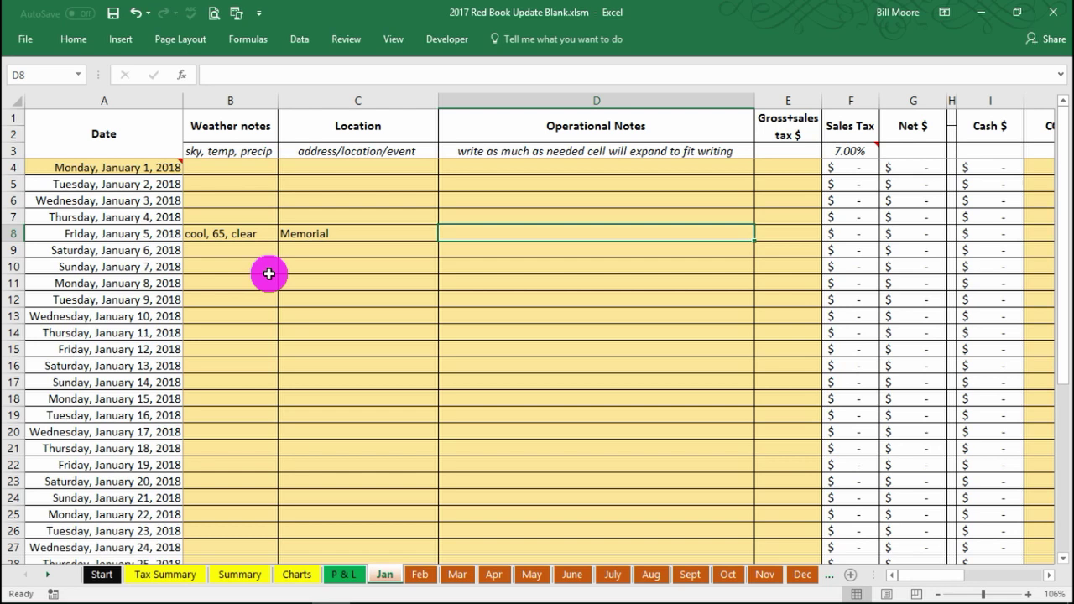
type("eidhd")
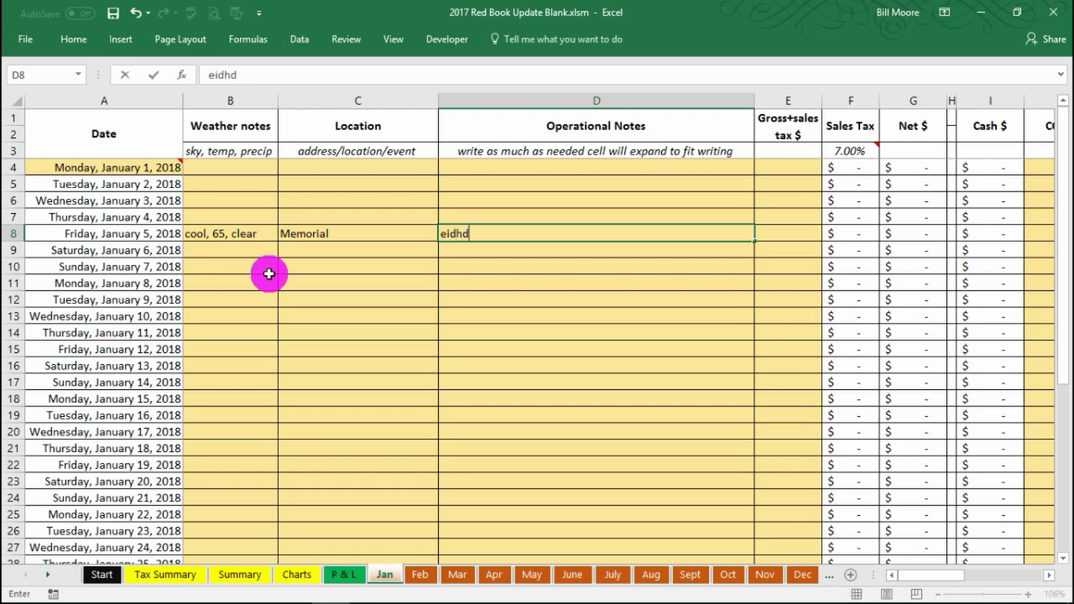
type("nd, eiidkgh,.i")
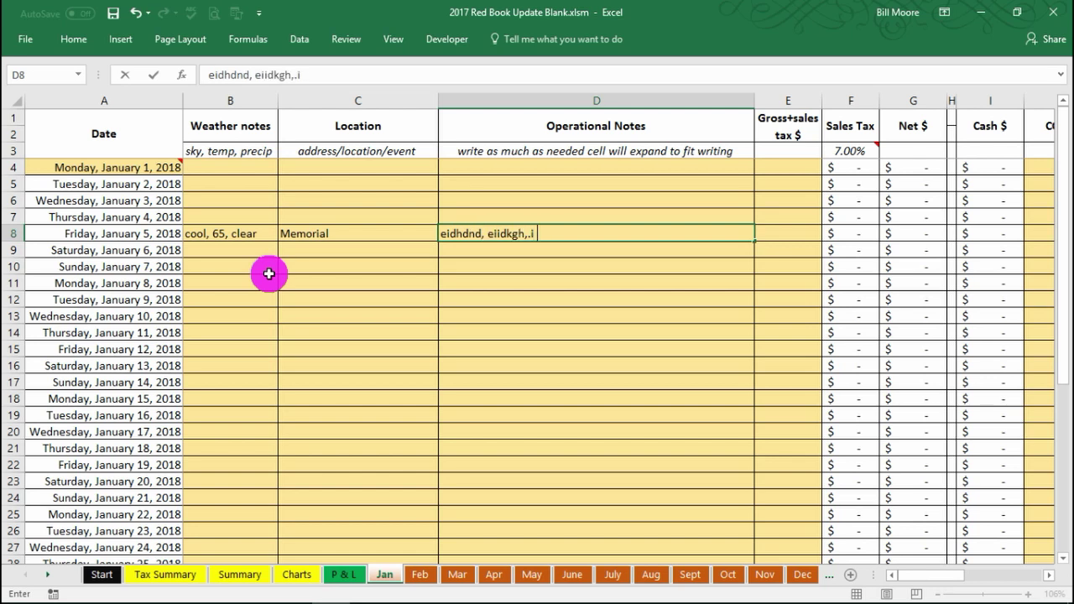
type(" sskkkkk ,,")
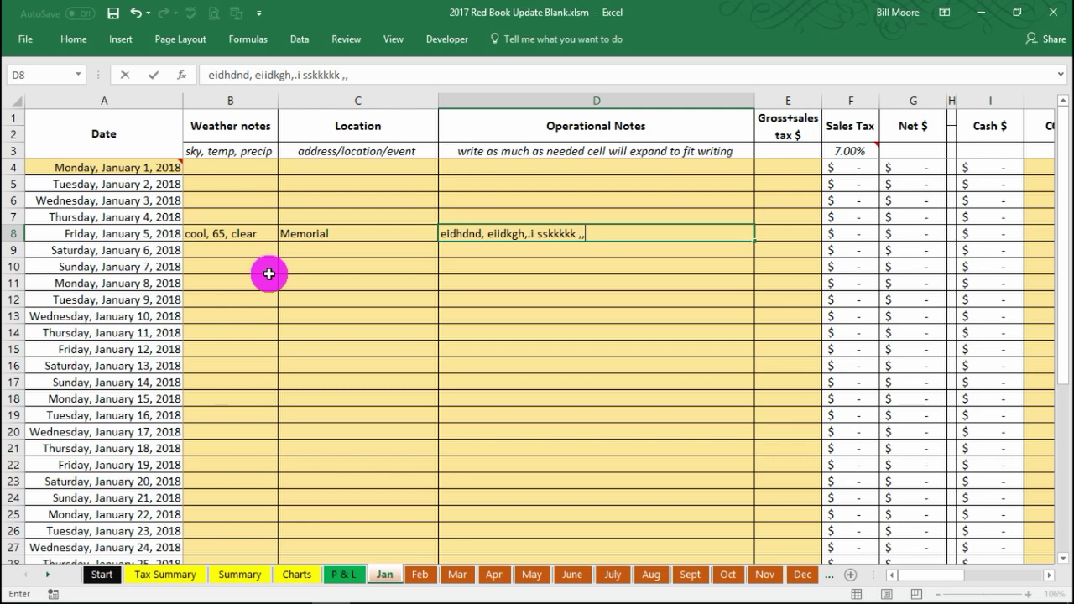
type("kdiii slsoeo")
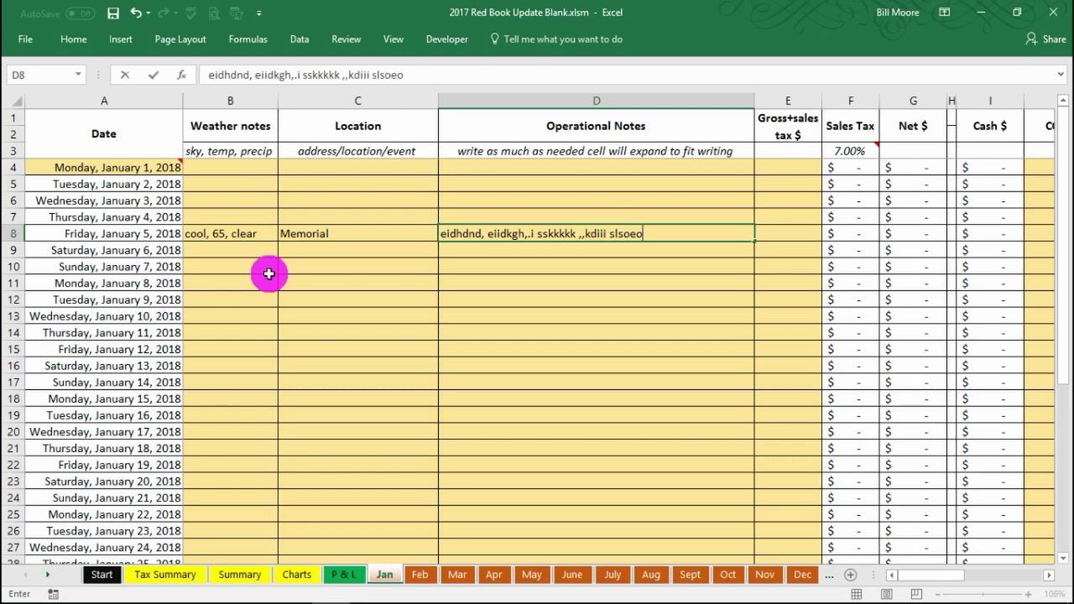
type("fj, fjhfei")
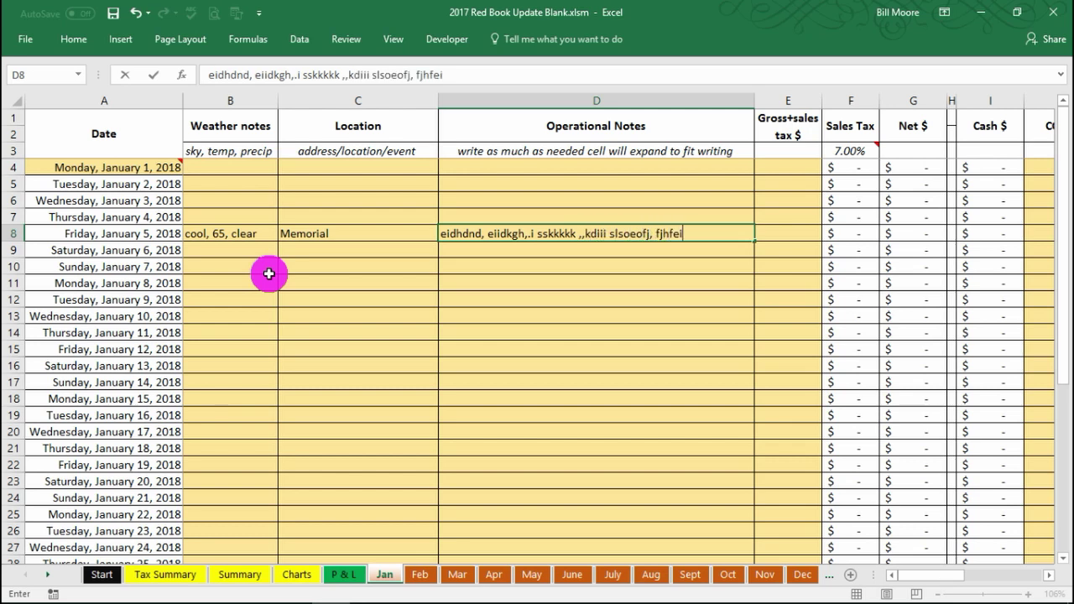
type("idk. Dkjfieii akd")
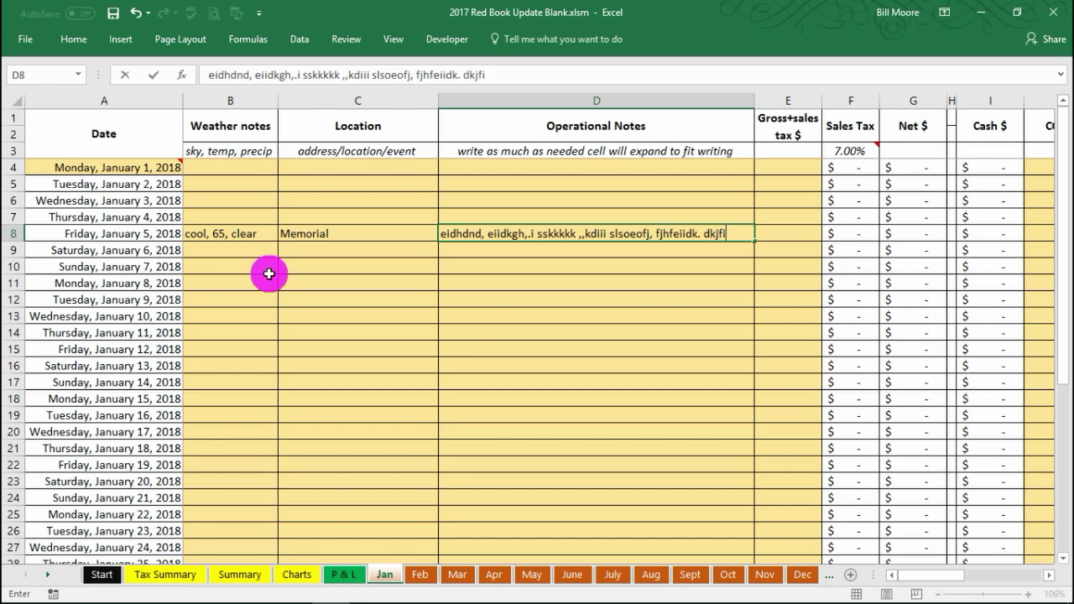
type("ooo ")
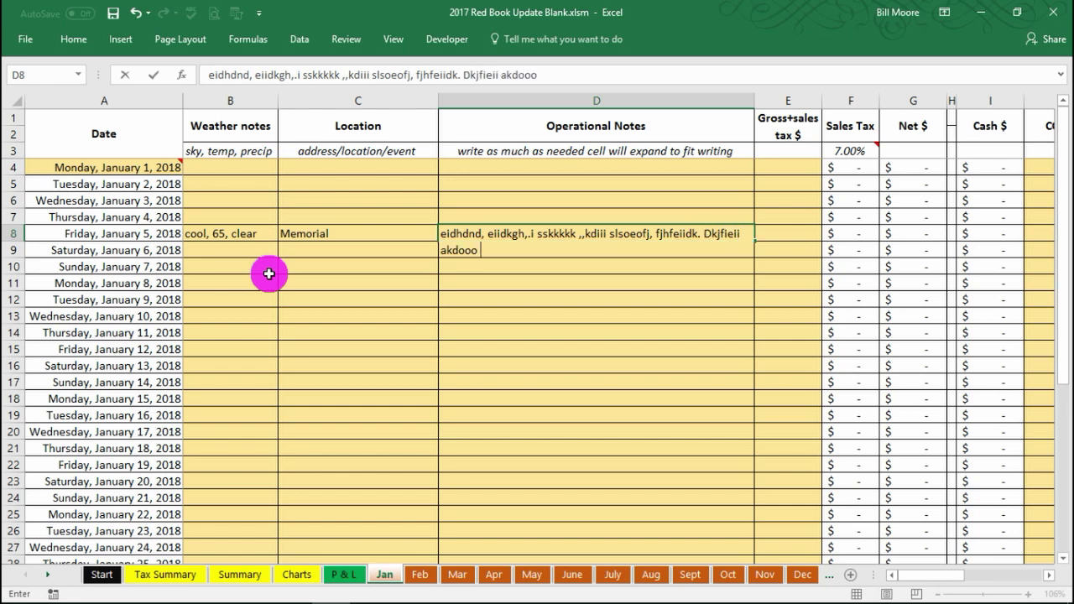
type("lsldkfie")
type("hjduejdhf")
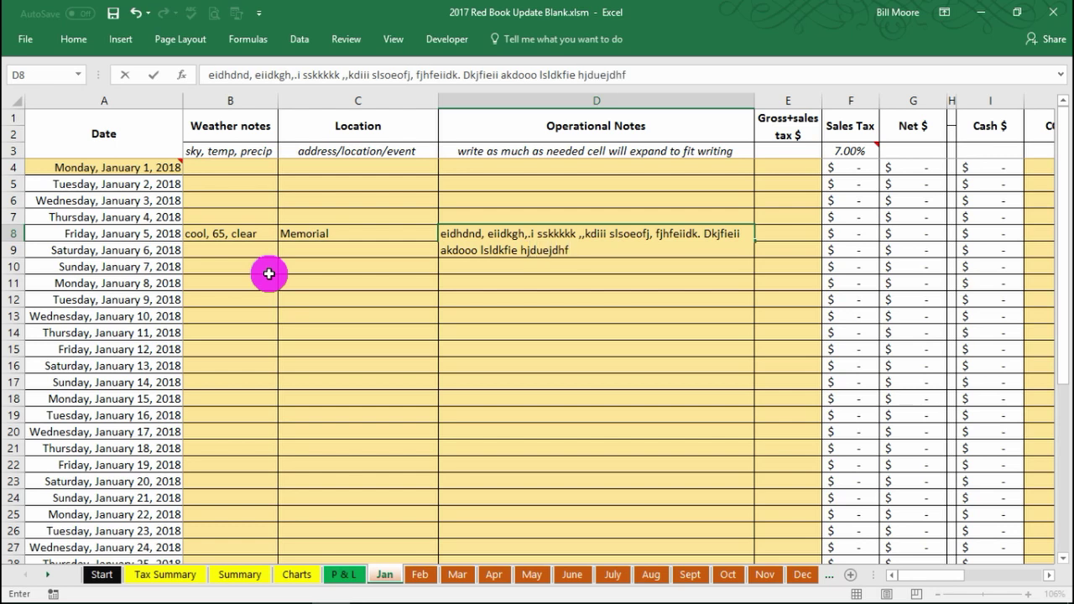
key("Return")
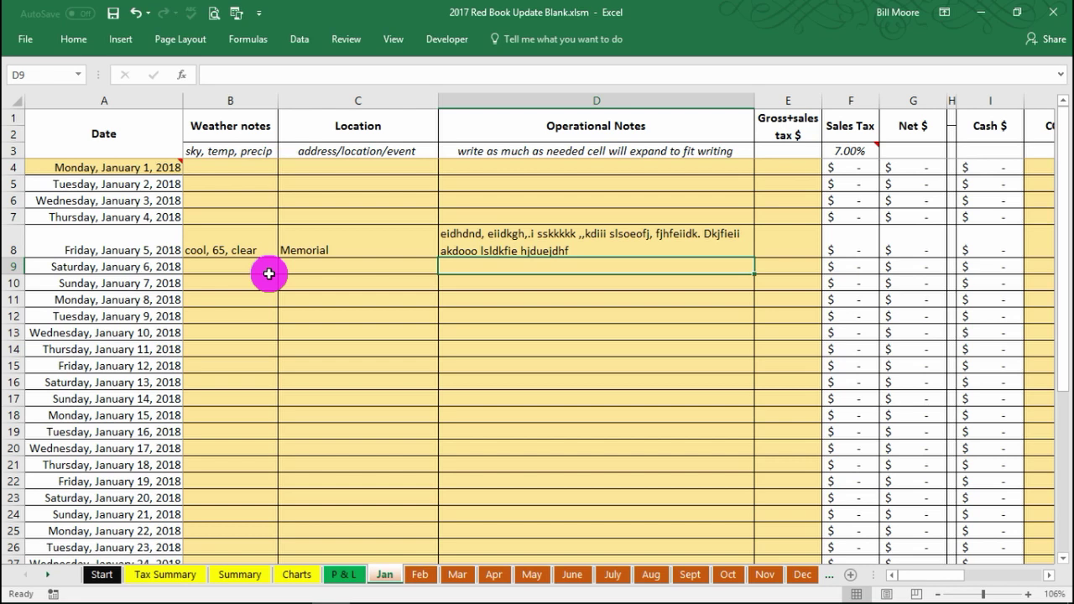
Enter $575 gross sales for January 5 and review the sales tax, net and cash formulas
left_click(774, 240)
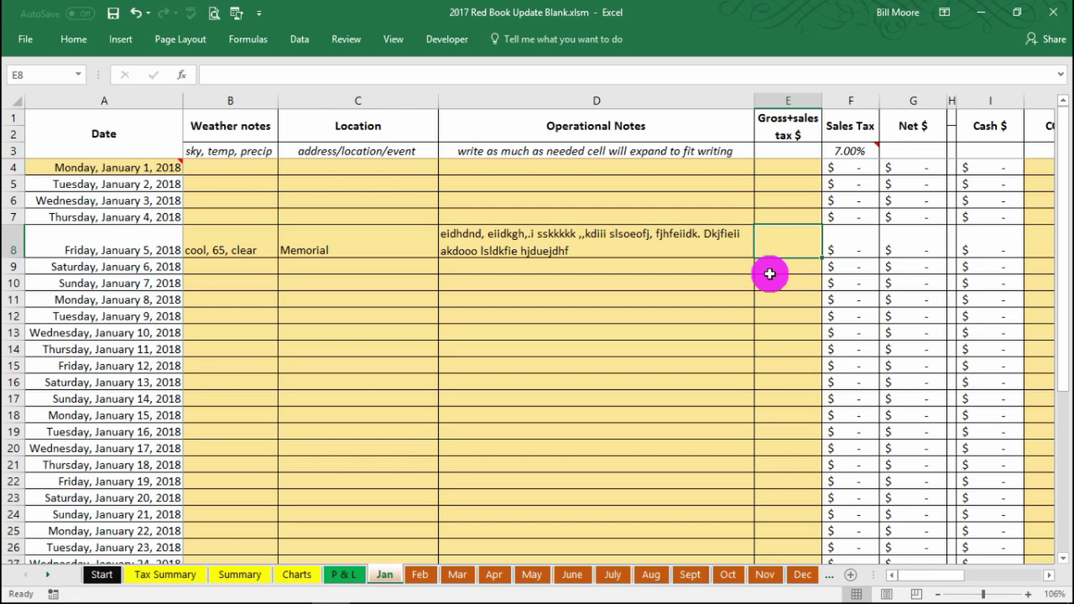
type("575.")
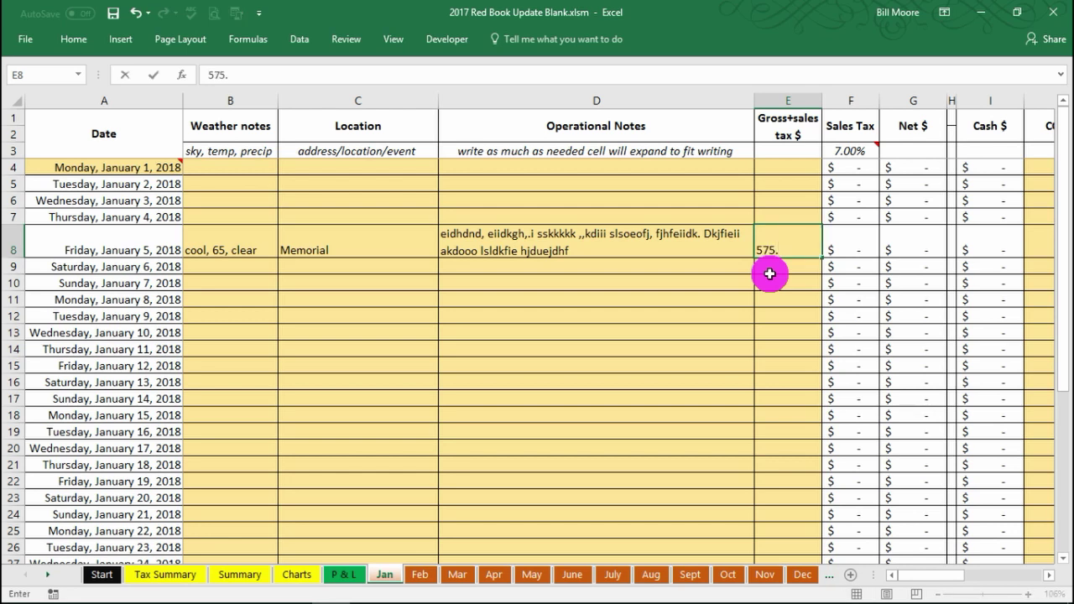
key("Tab")
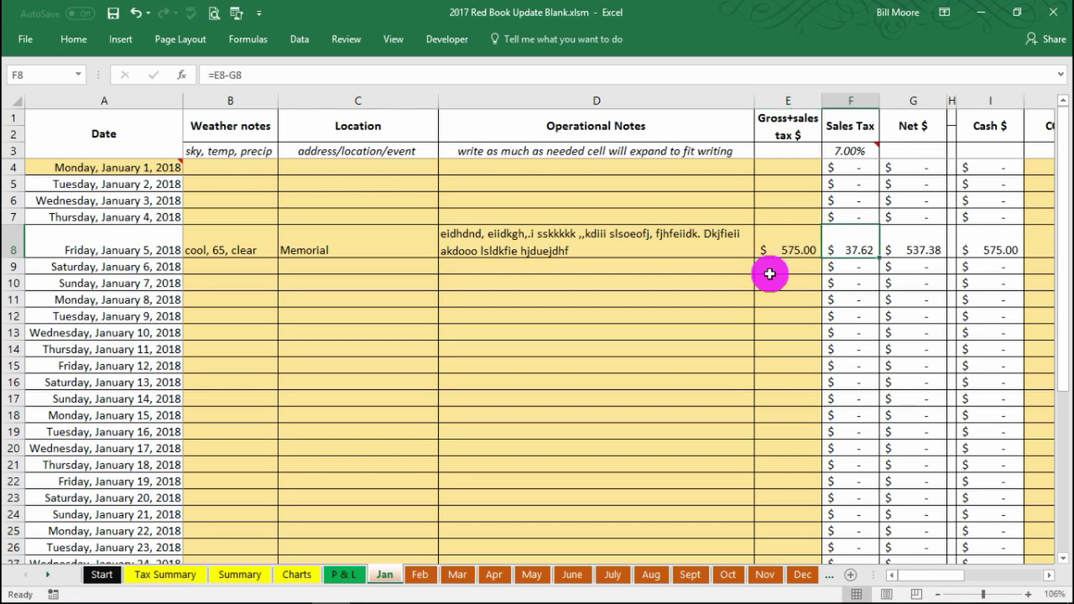
key("Tab")
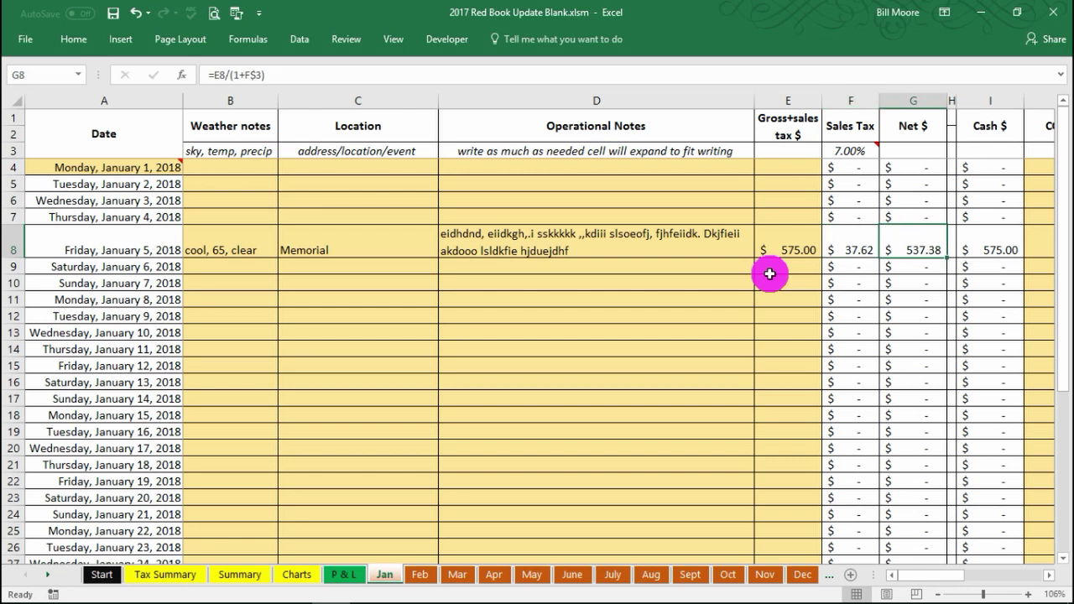
key("shift+Tab")
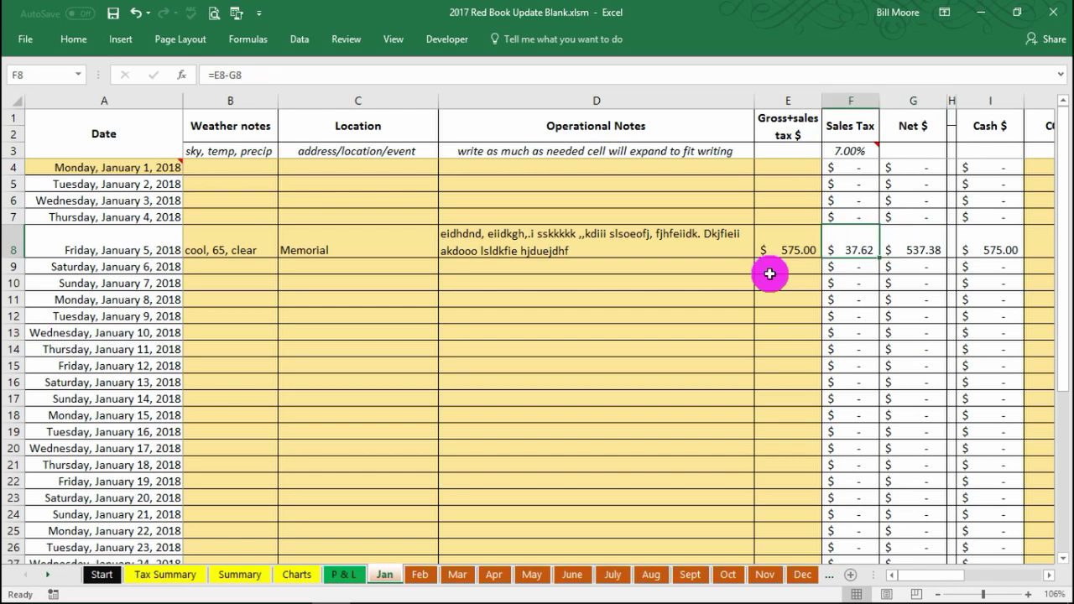
key("Tab")
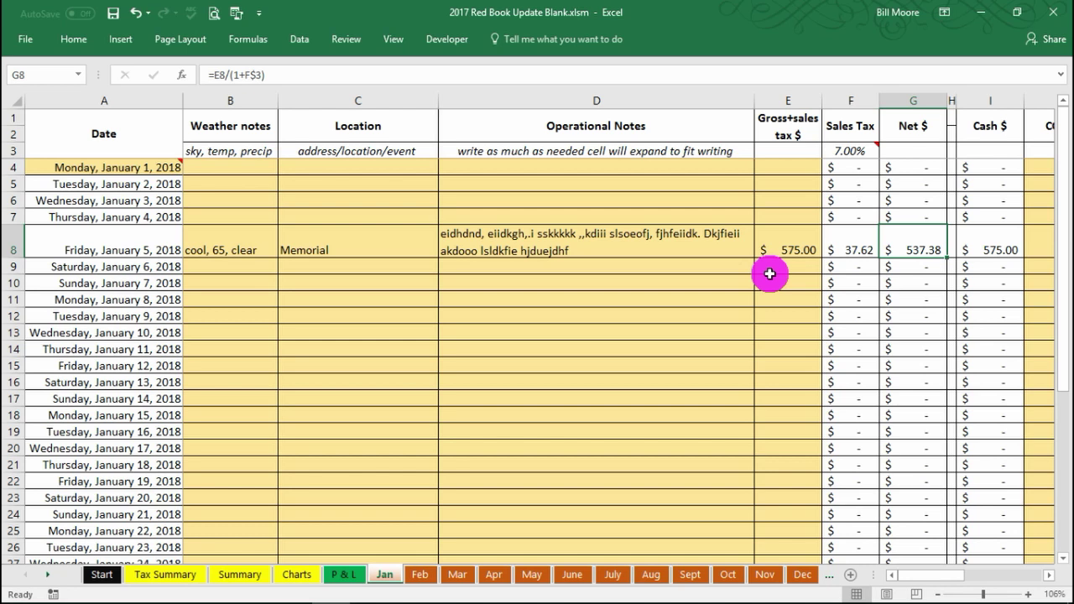
key("Tab")
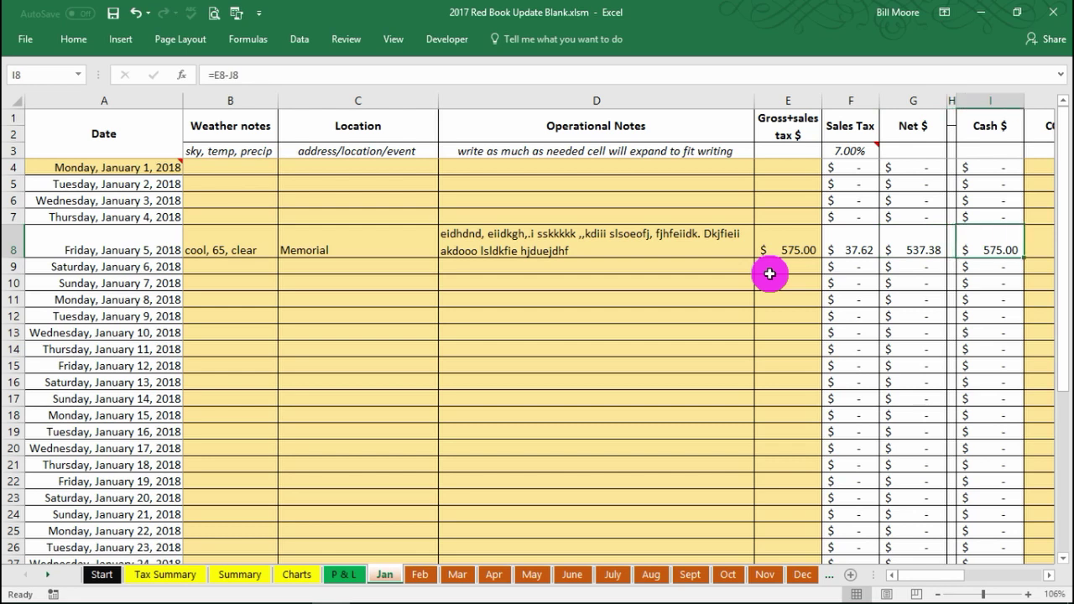
key("Tab")
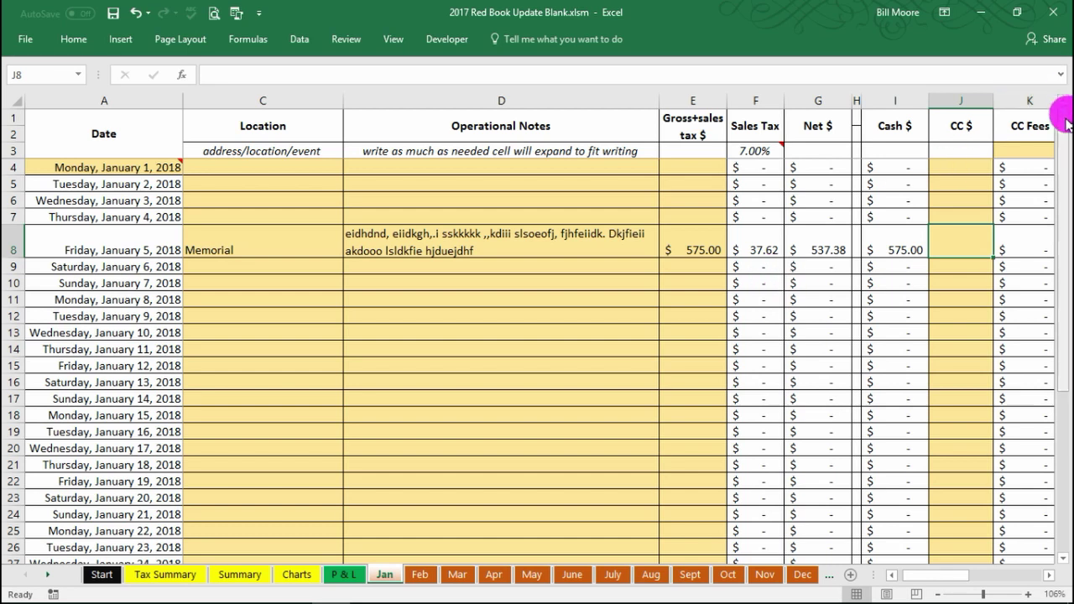
Set the CC Fees rate to 2.75%
left_click(1036, 151)
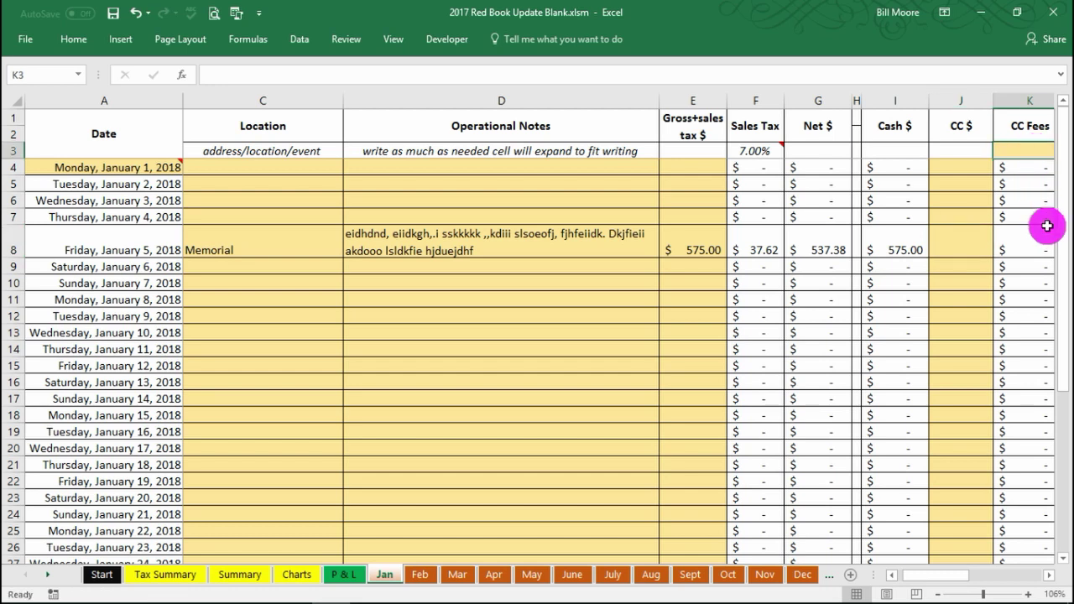
type("2.75")
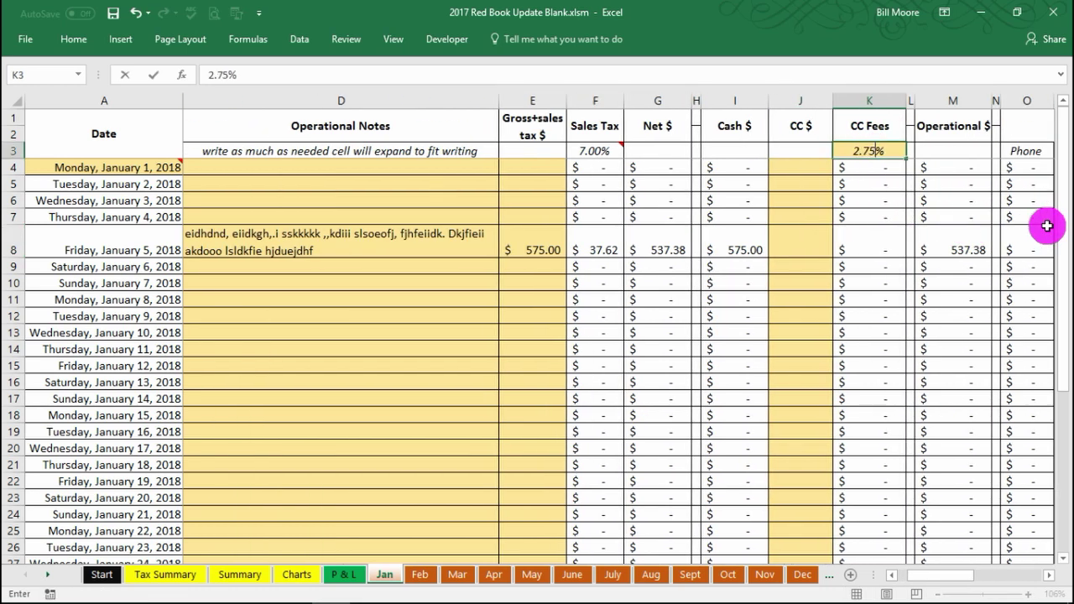
key("Return")
Record $150 of January 5's sale as card payment and check the resulting fee and cash values
key("Left")
key("Down")
key("Down")
key("Down")
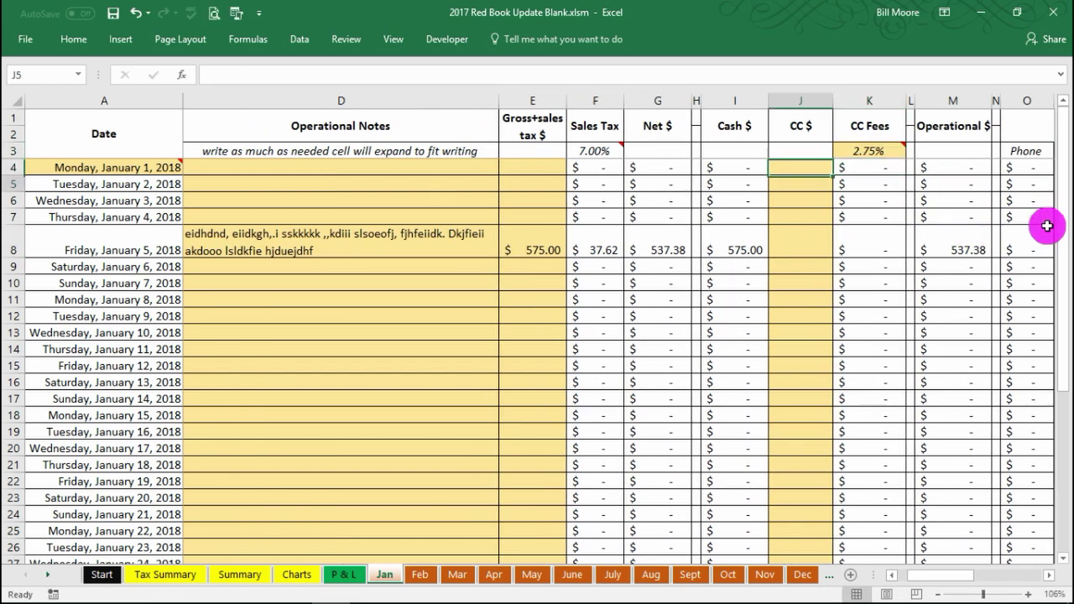
key("Down")
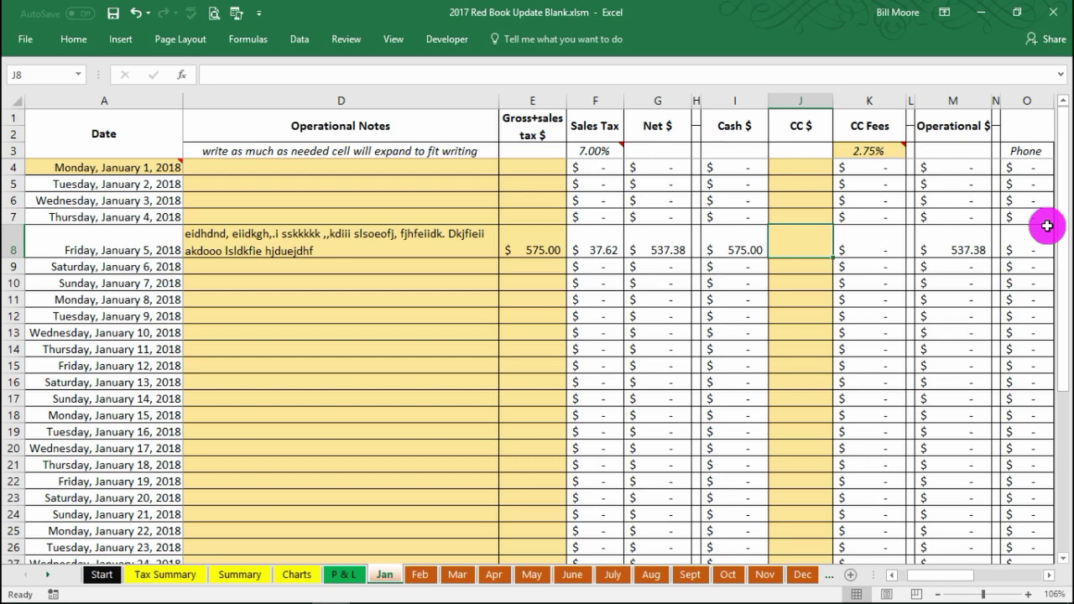
type("150")
key("Tab")
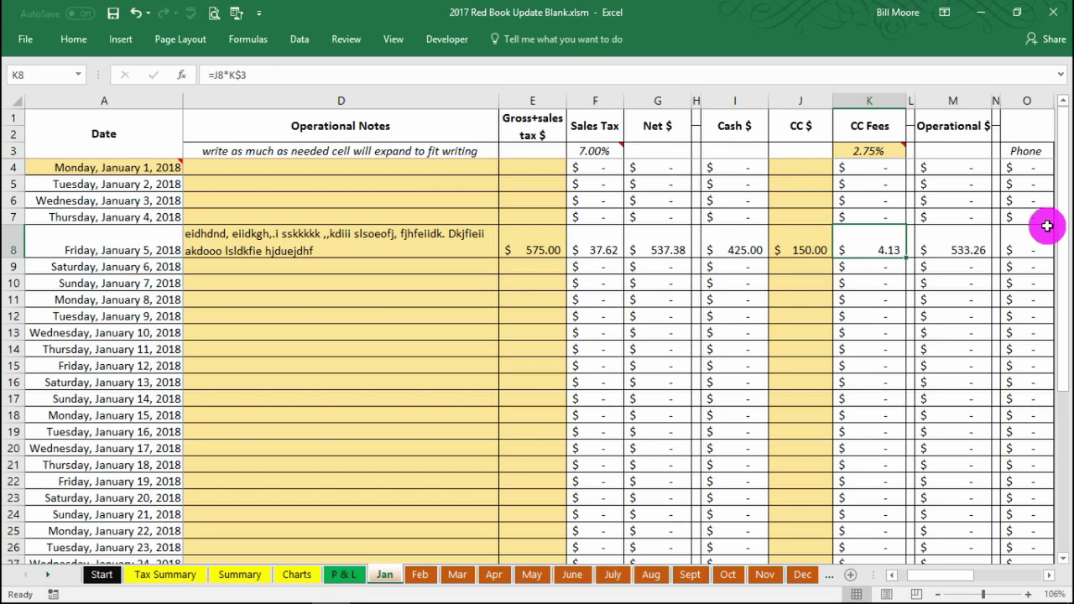
key("Left")
key("Right")
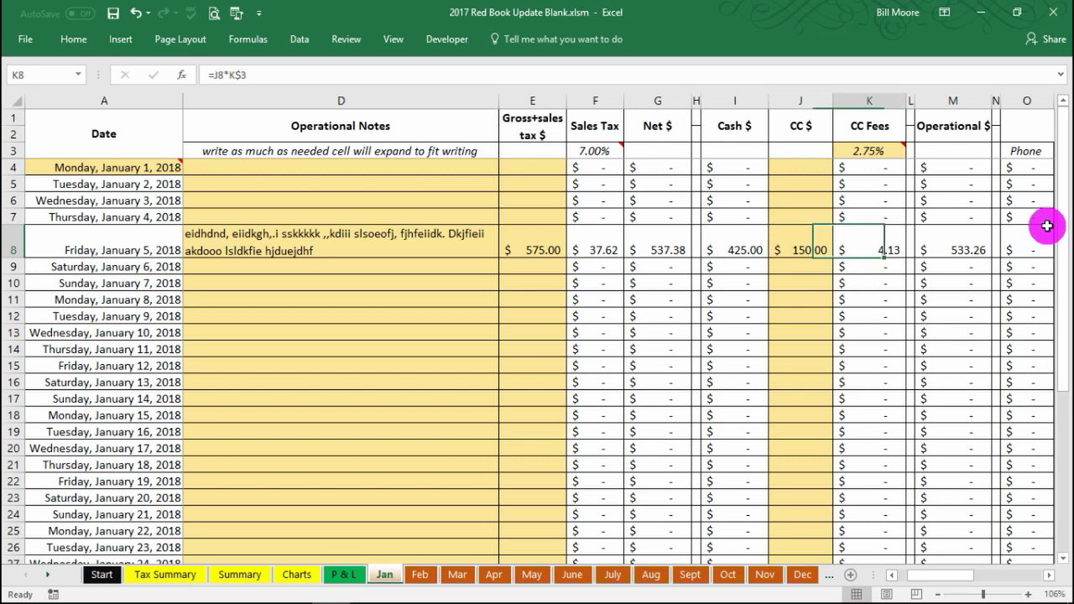
key("Right")
key("Right")
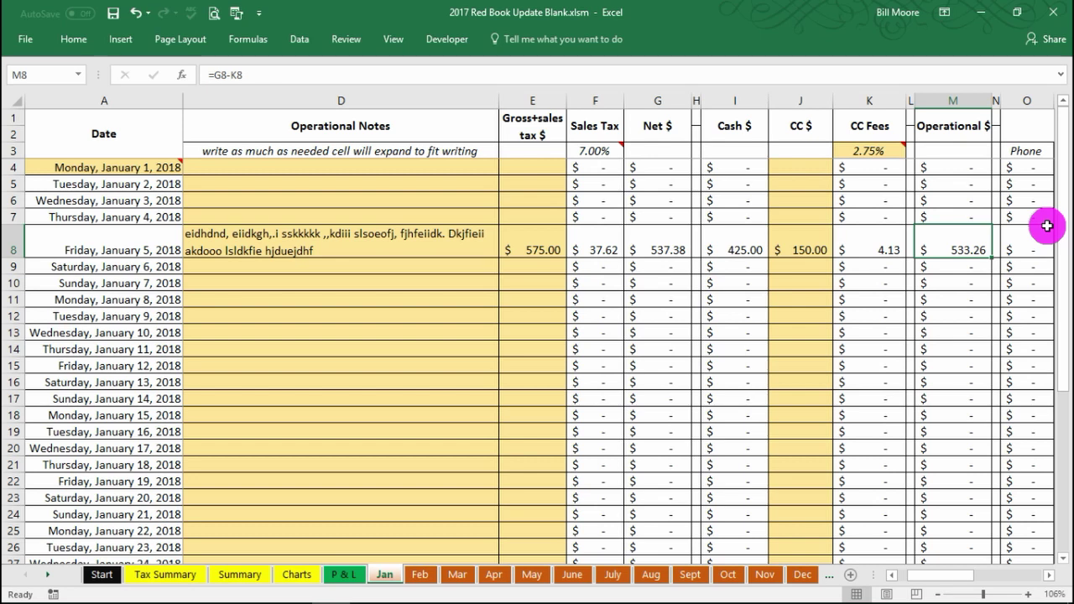
key("Right")
key("Right")
key("Right")
key("Right")
key("Right")
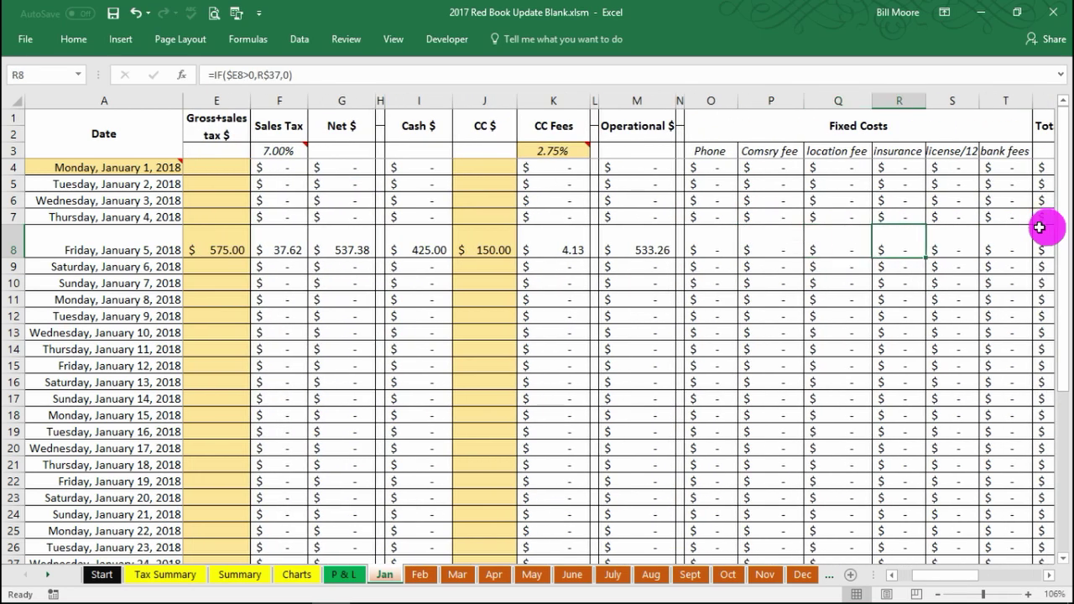
scroll(821, 227, "down", 4)
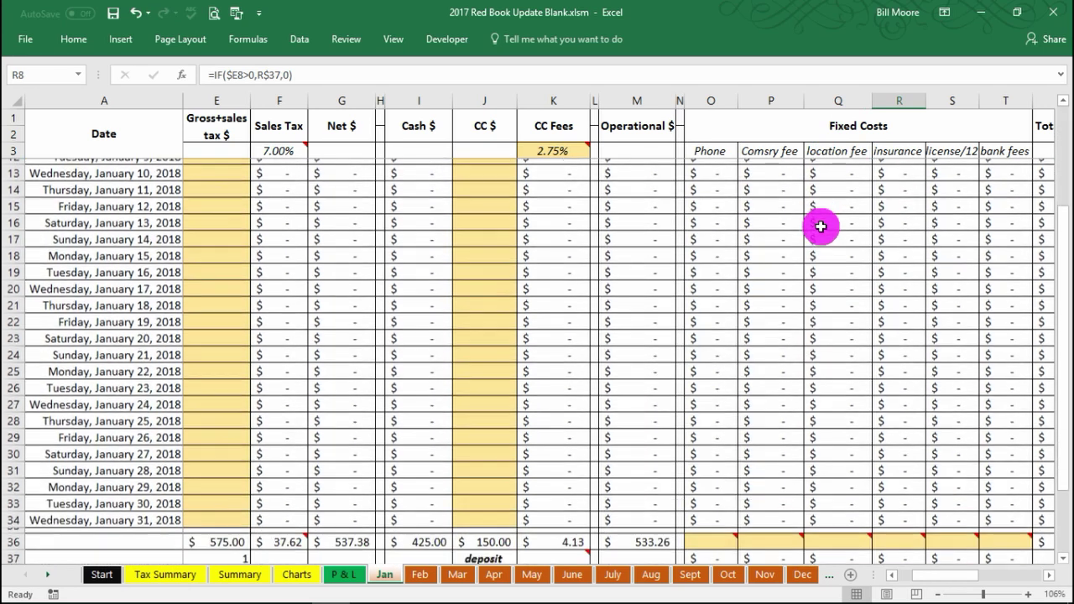
left_click(720, 486)
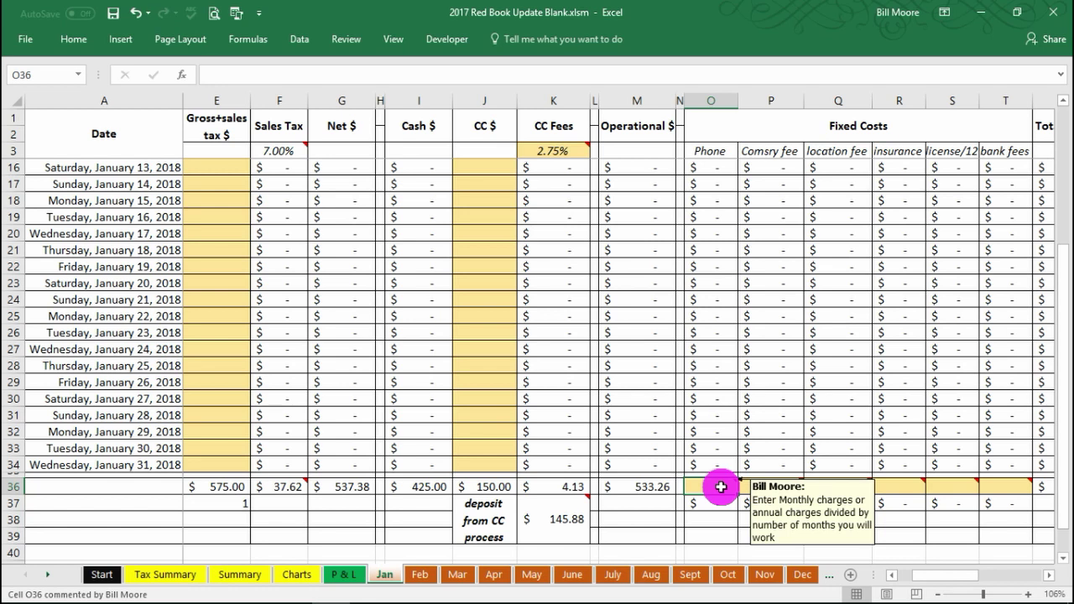
type("45")
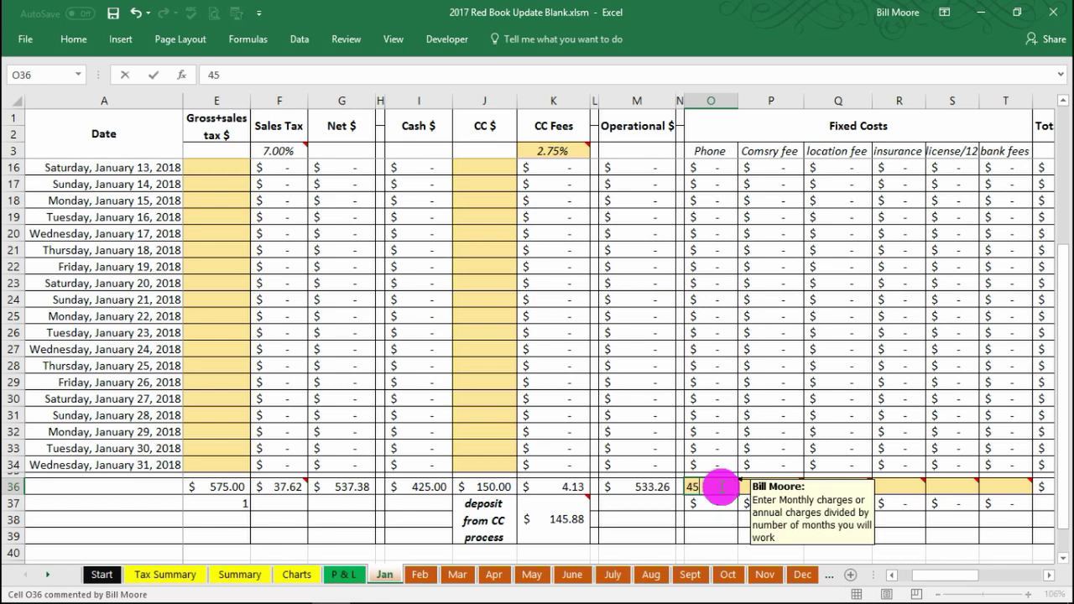
key("Tab")
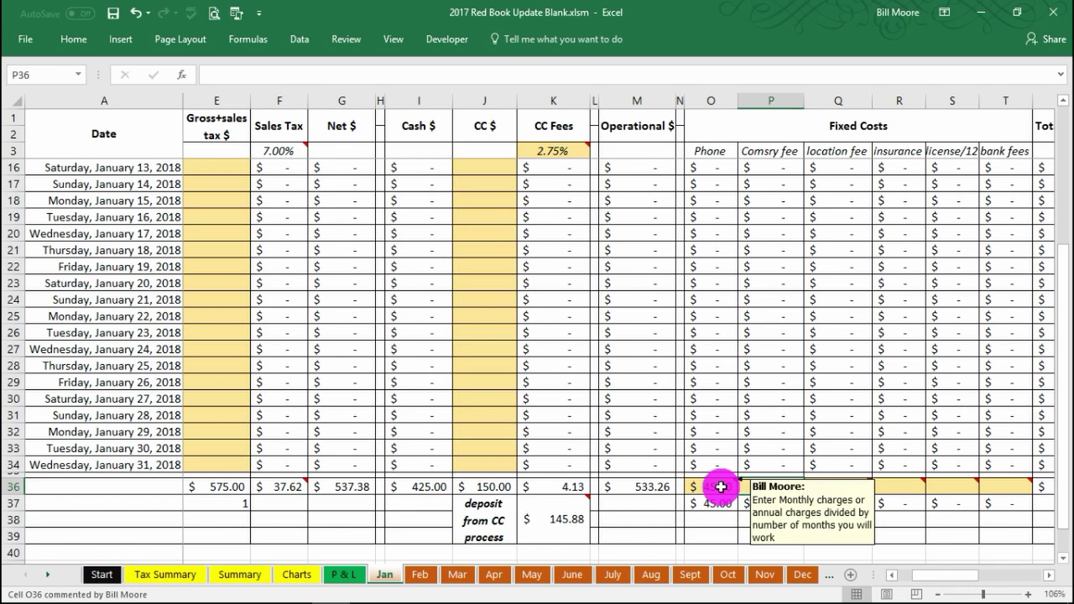
key("Right")
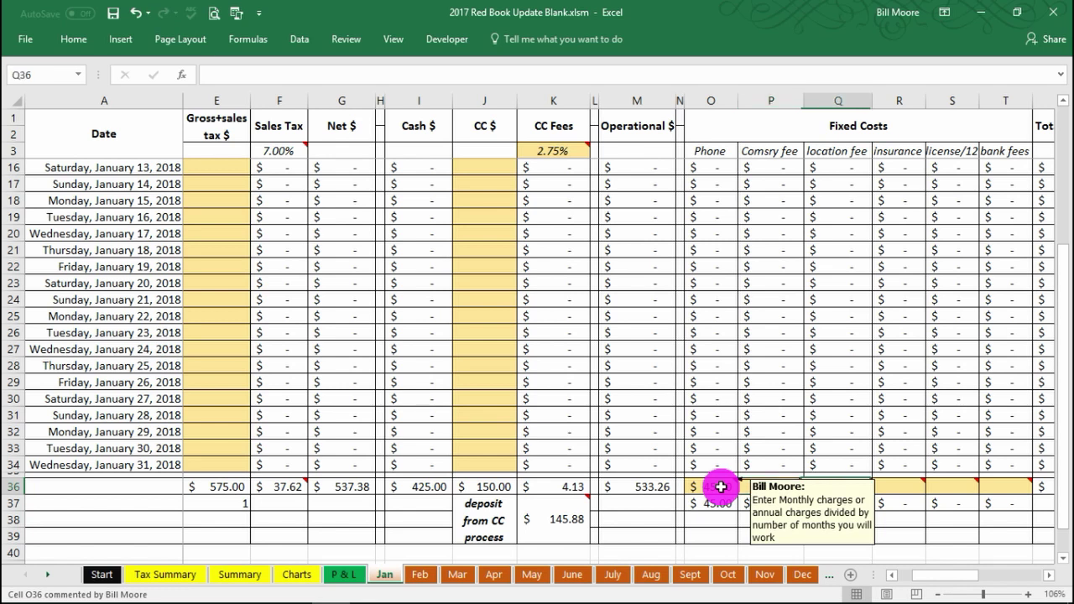
key("Left")
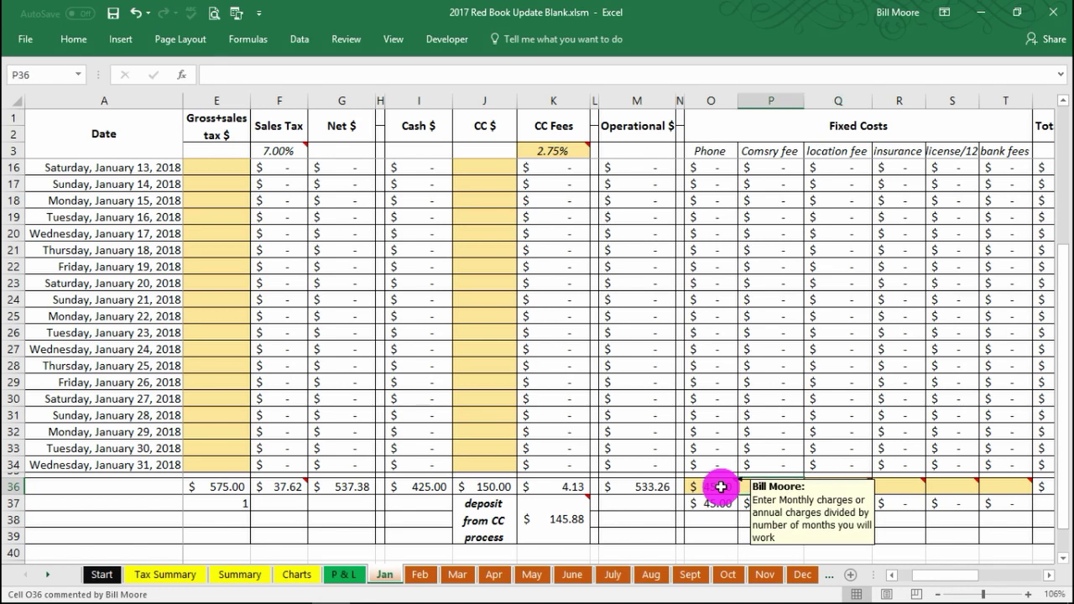
type("180")
key("Tab")
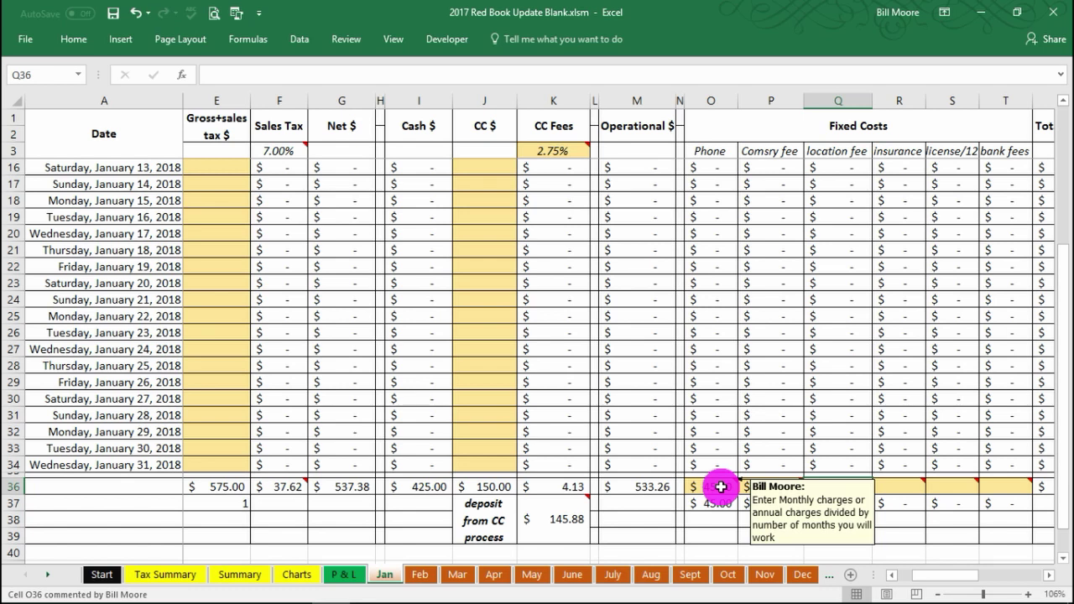
Enter insurance $25, license $23 and bank fees $10, skipping the location fee
key("Right")
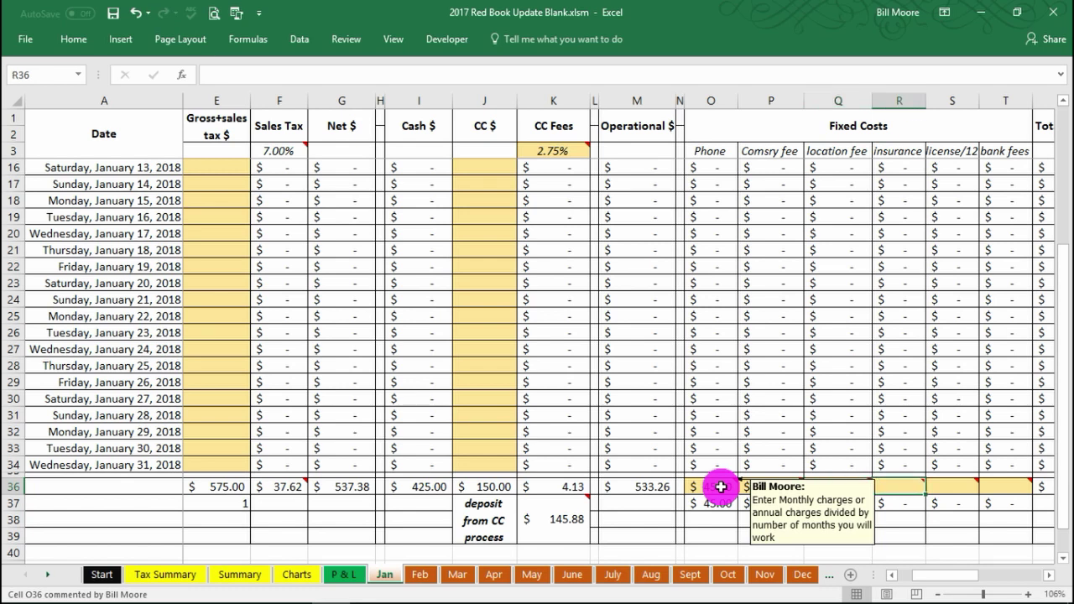
type("25")
key("Right")
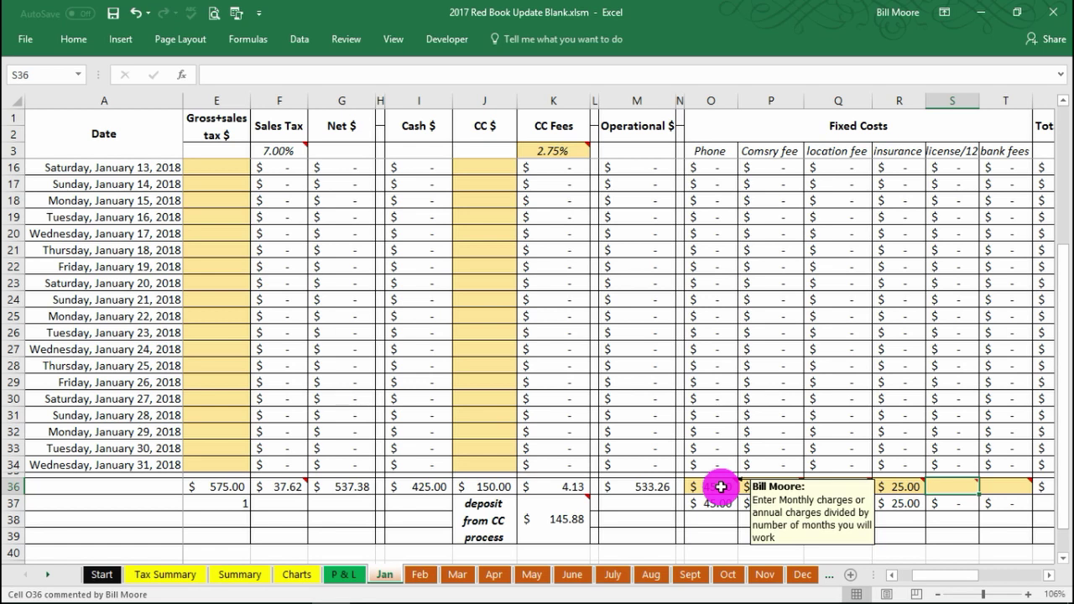
type("23")
key("Tab")
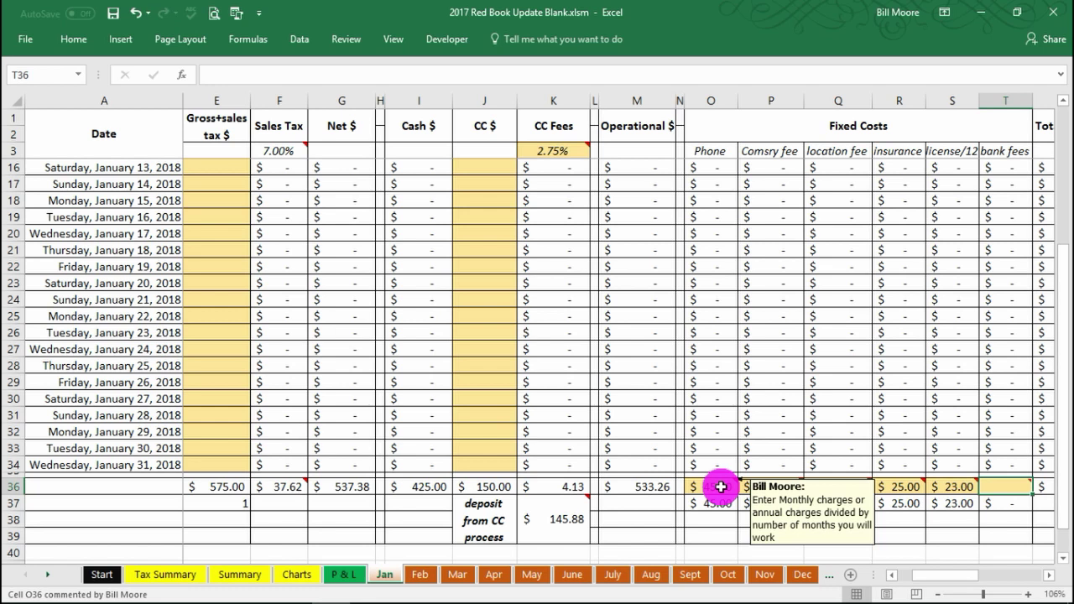
type("10")
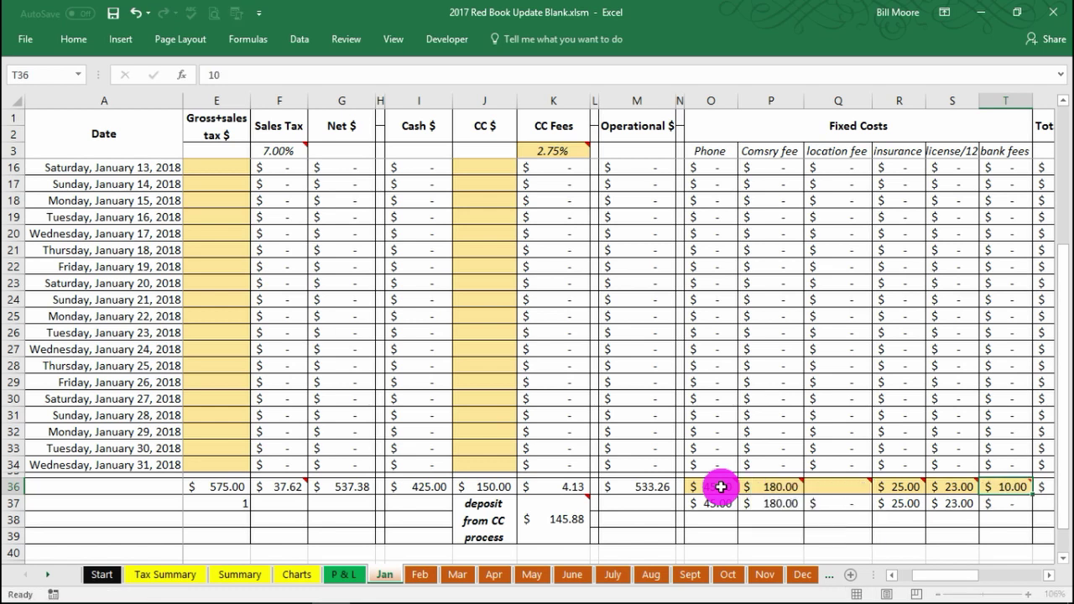
key("Tab")
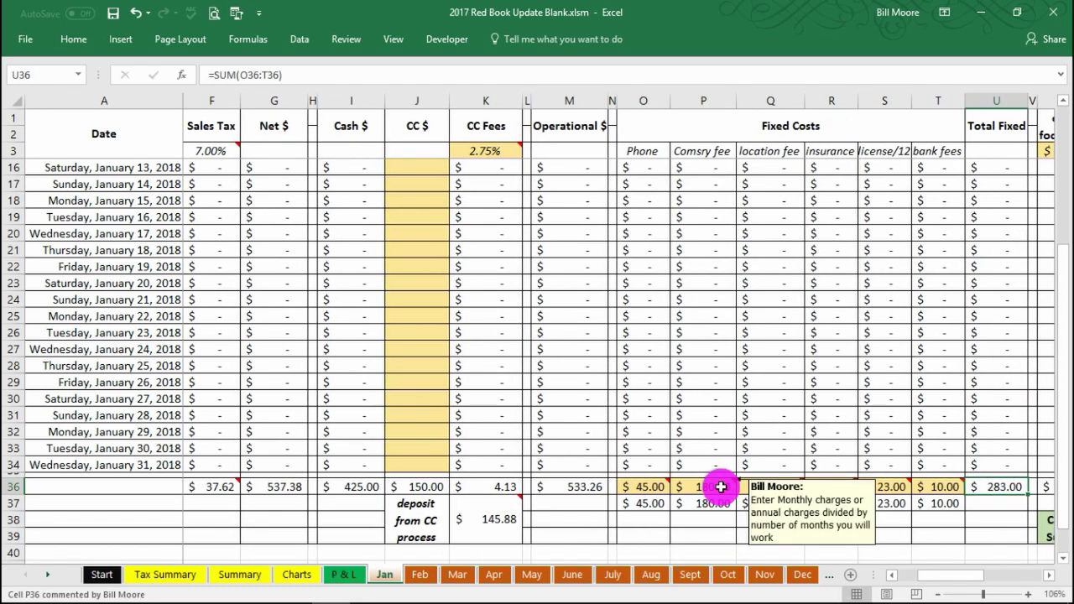
Bring columns W onward into view and show W3's comment on the opening food-and-paper inventory
scroll(660, 451, "up", 4)
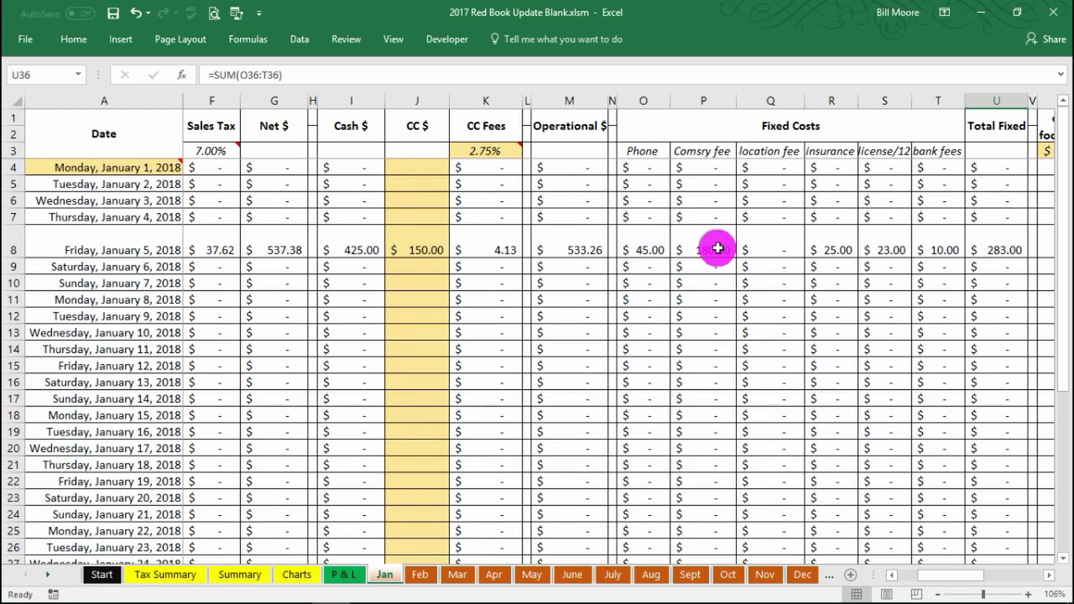
scroll(696, 395, "down", 3)
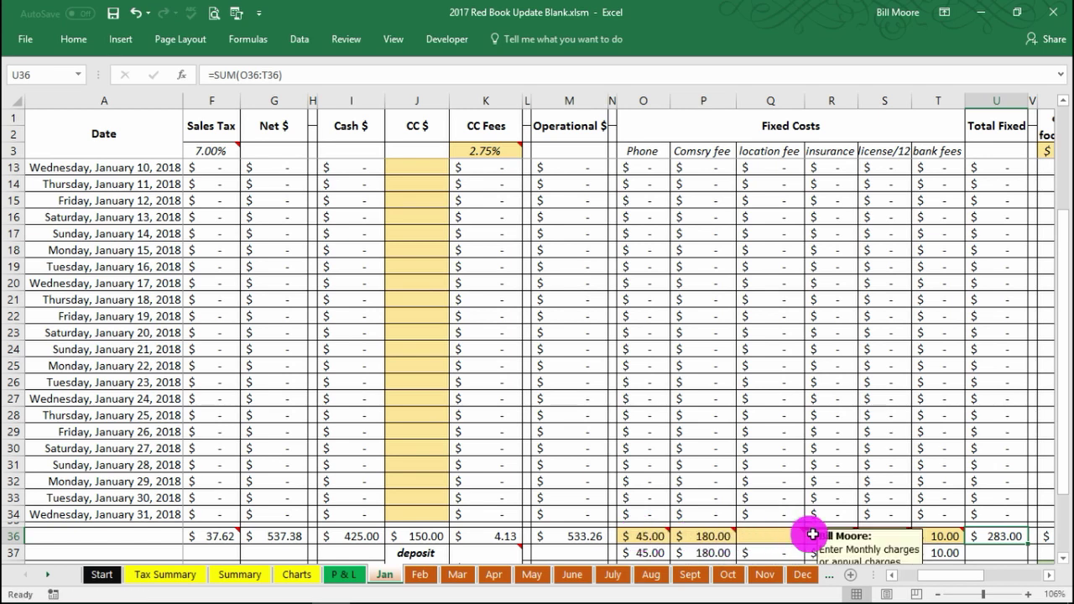
scroll(691, 467, "up", 3)
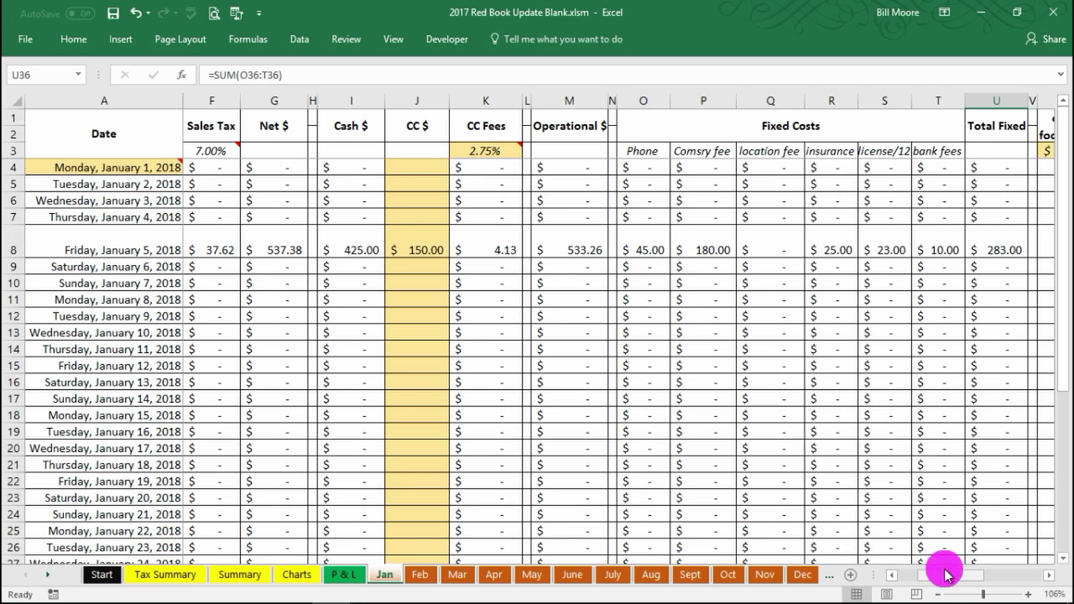
left_click_drag(948, 571, 973, 577)
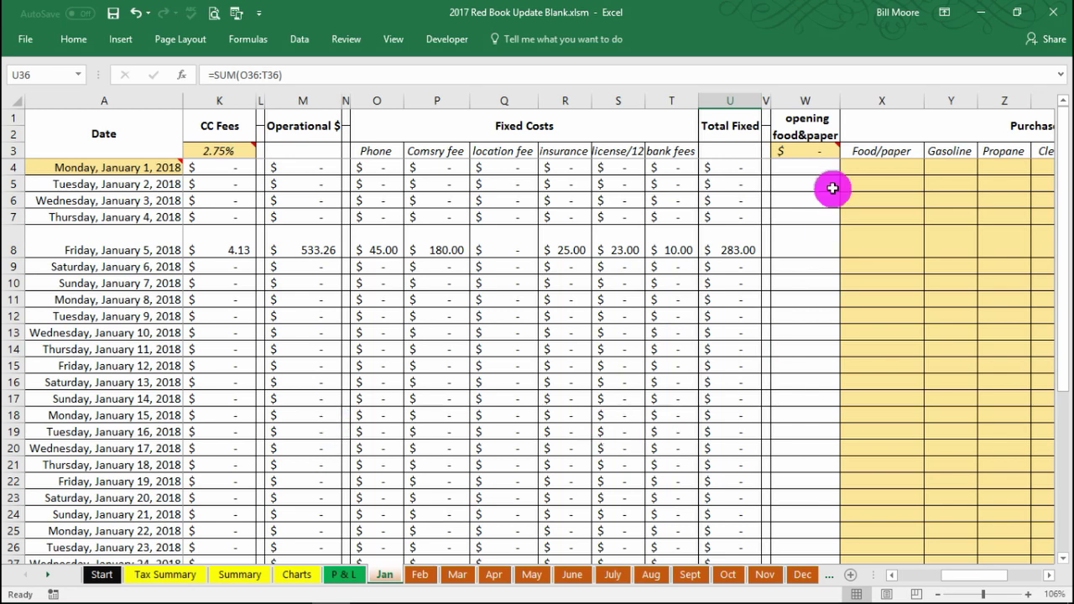
mouse_move(799, 143)
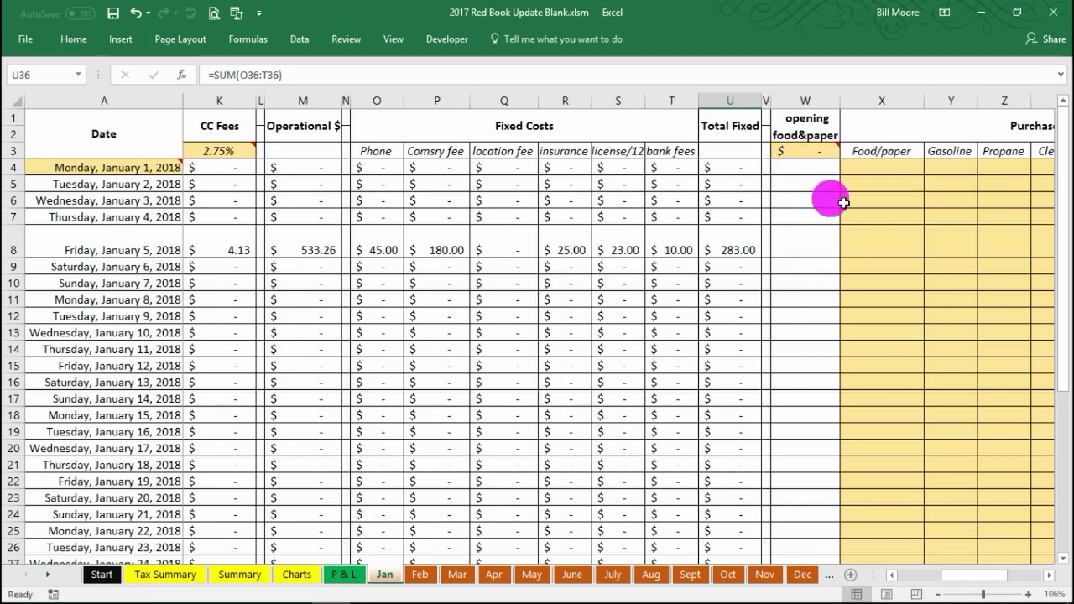
Enter January 5 purchases: food/paper $280, gasoline $15 and propane $14.88
left_click_drag(966, 573, 979, 576)
left_click(781, 243)
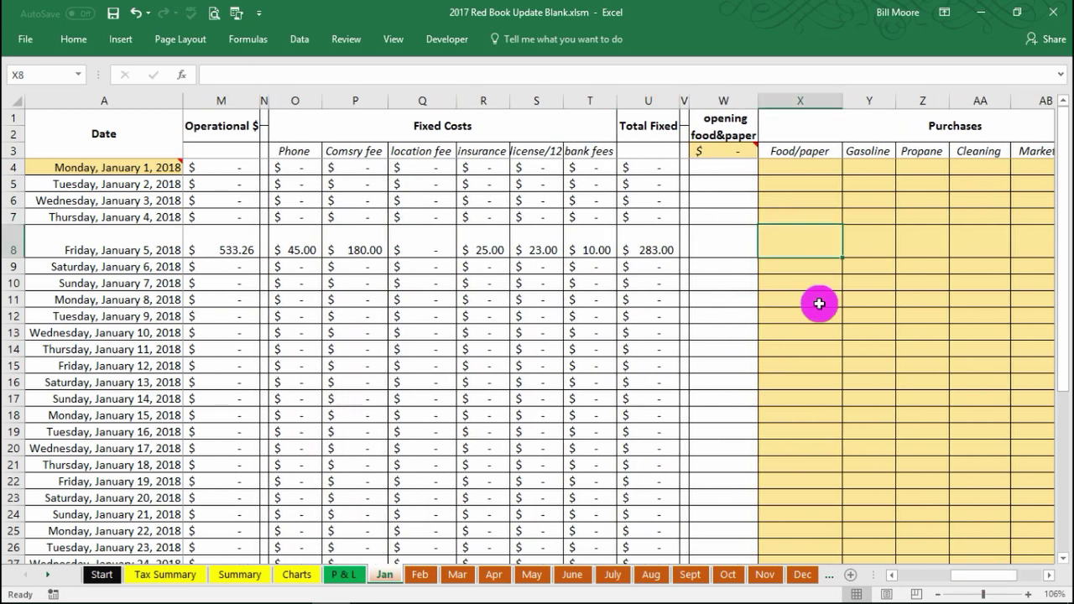
type("280.")
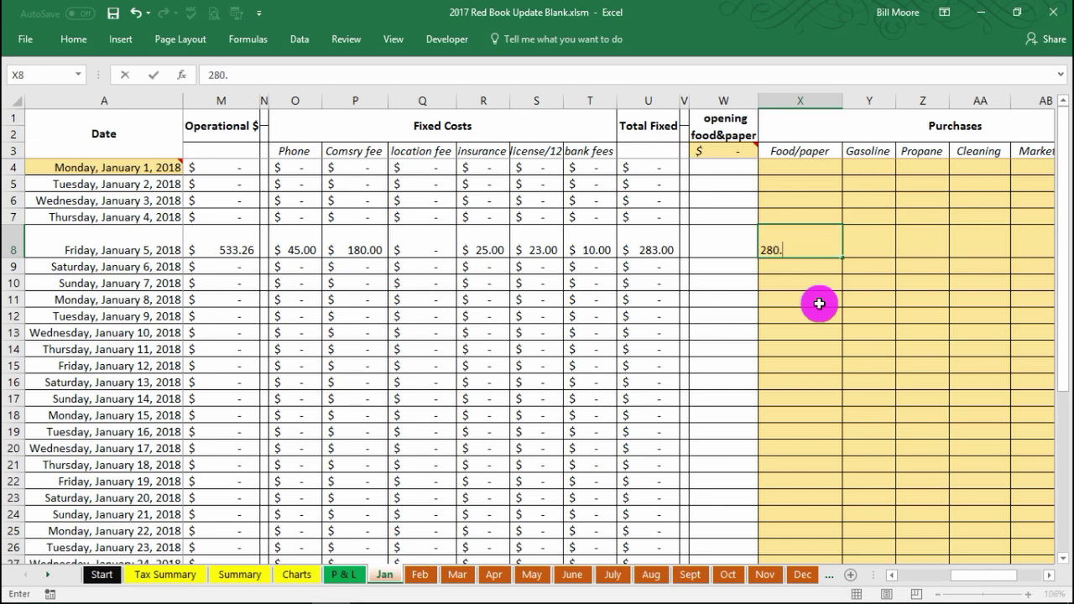
key("Tab")
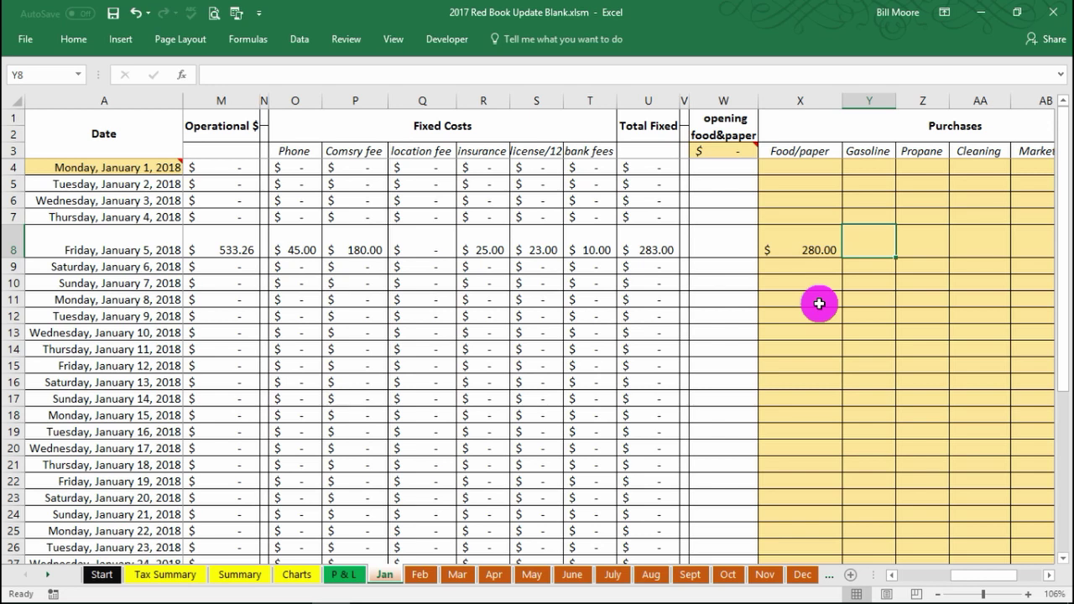
type("15")
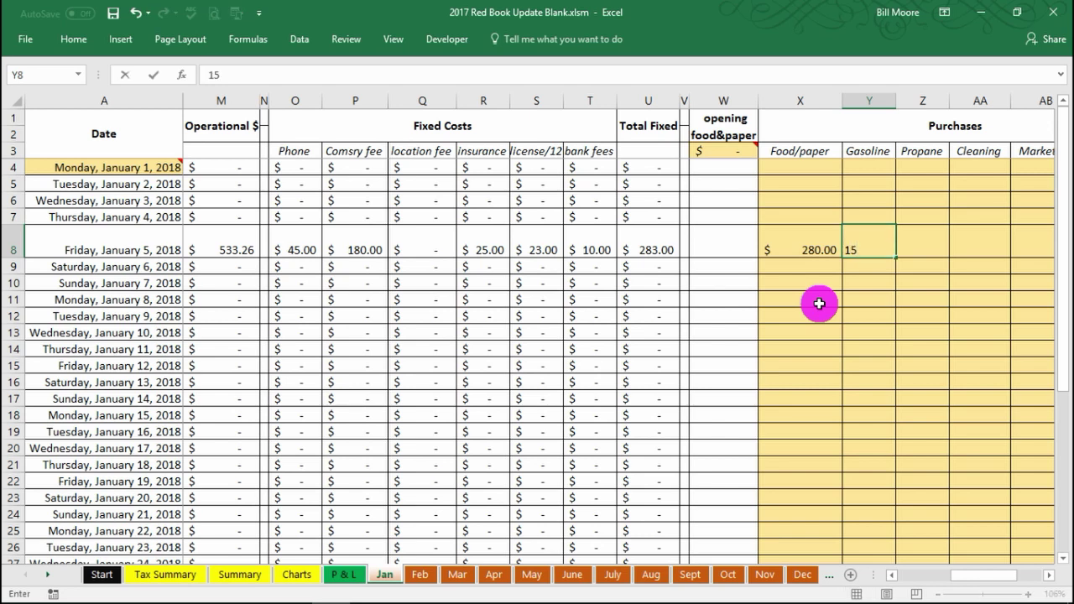
key("Tab")
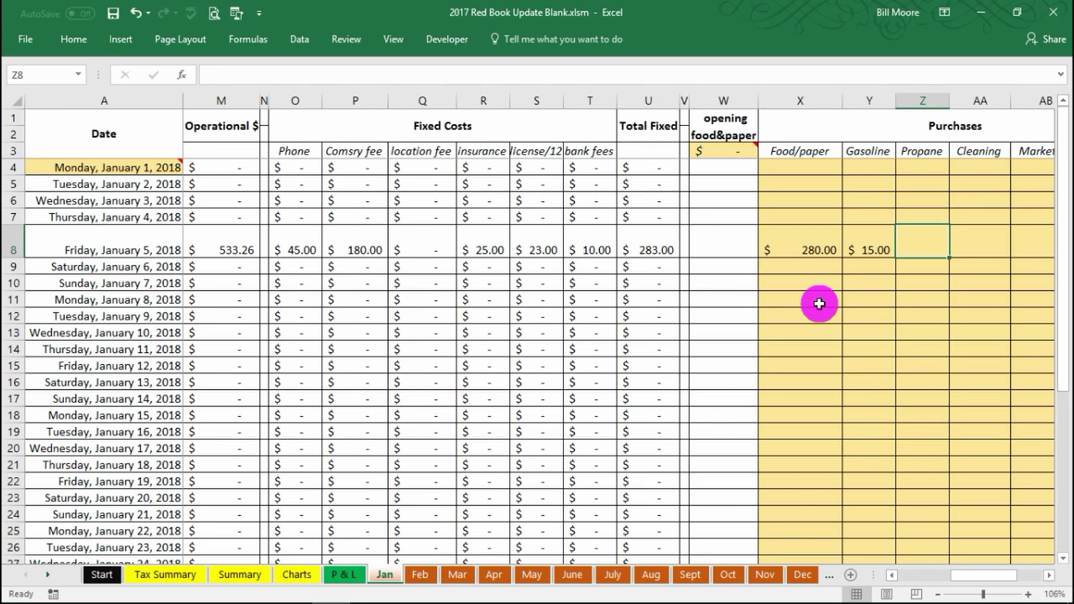
type("14.88")
key("Tab")
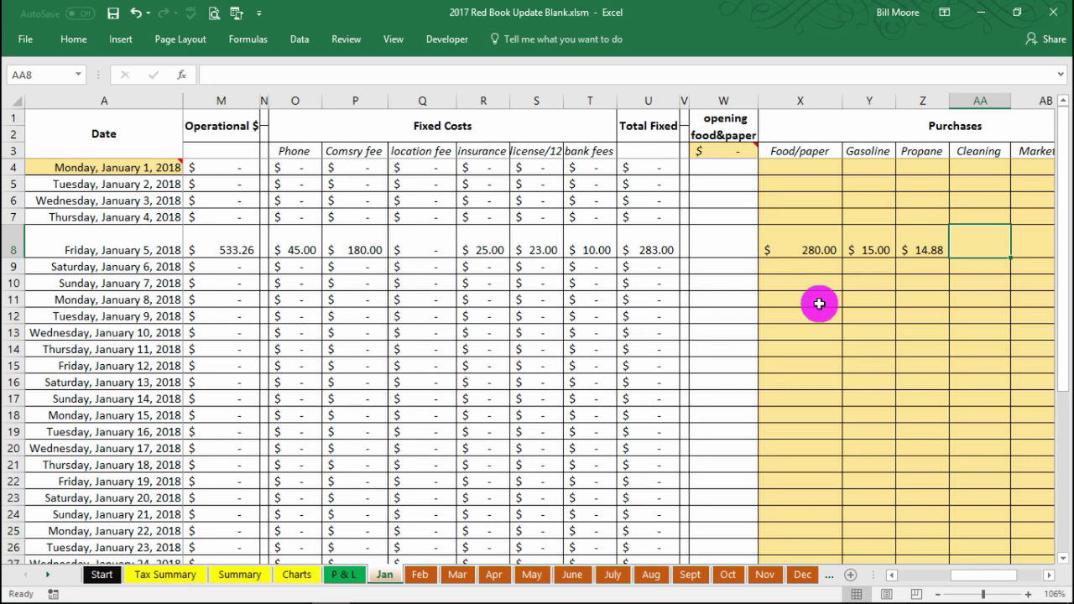
Add January 5's $16.18 cleaning and $19 marketing purchases
type("16.18")
key("Tab")
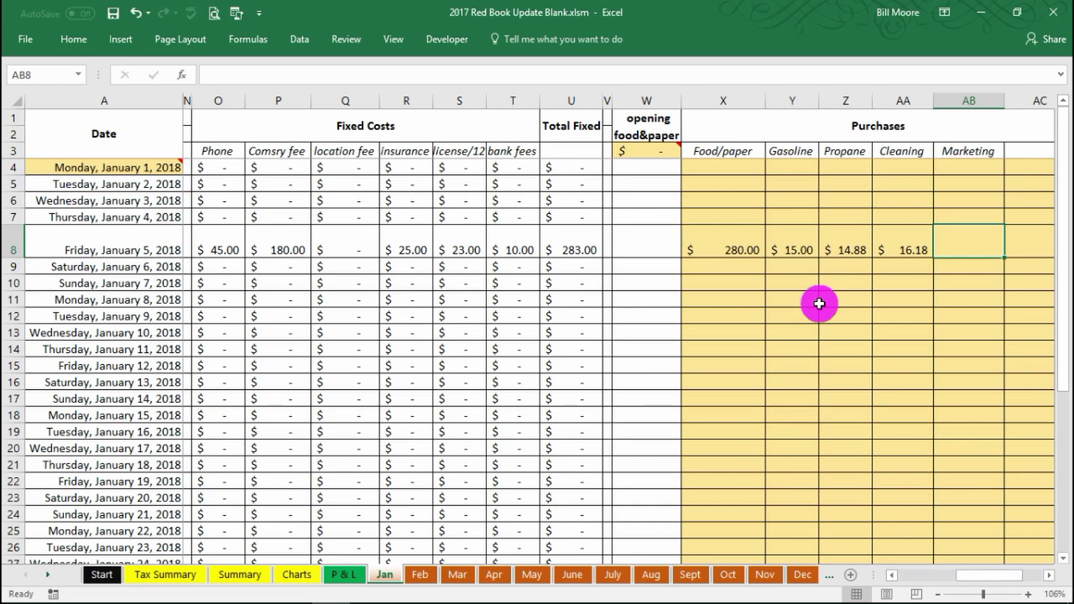
type("19")
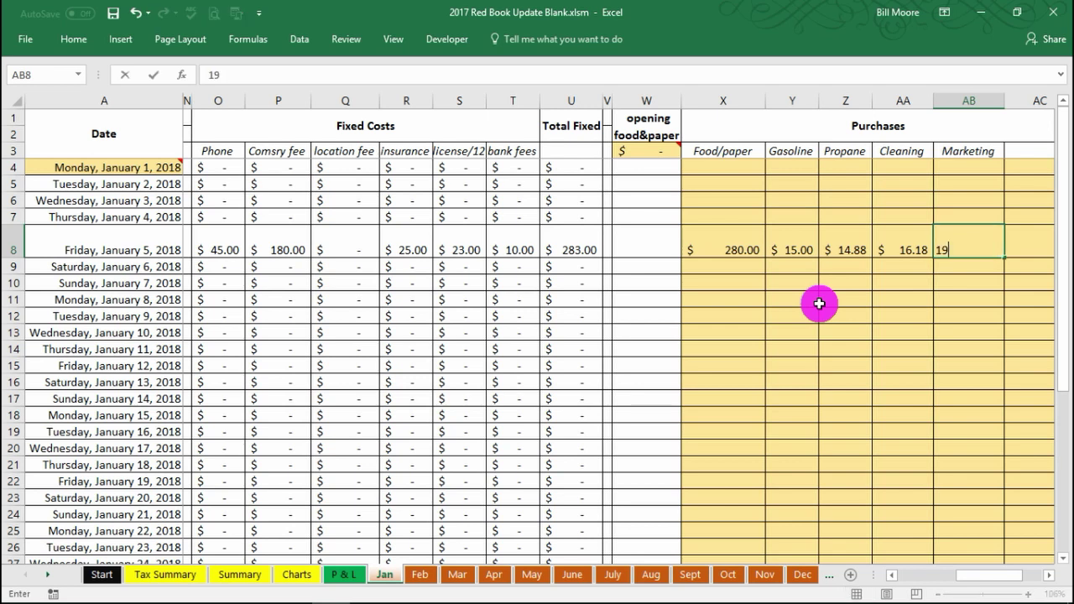
key("Tab")
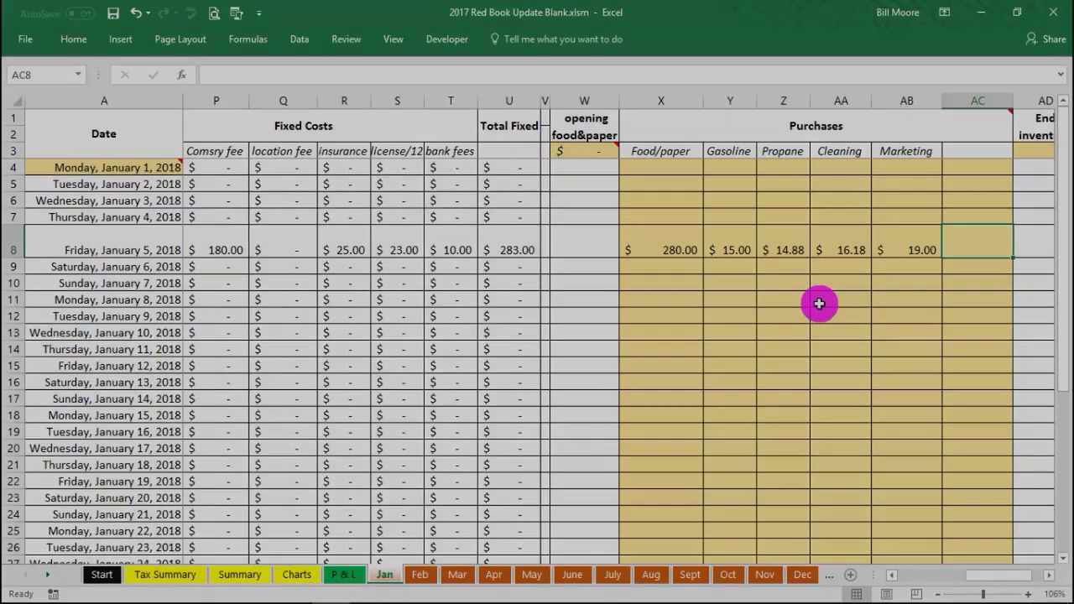
key("Right")
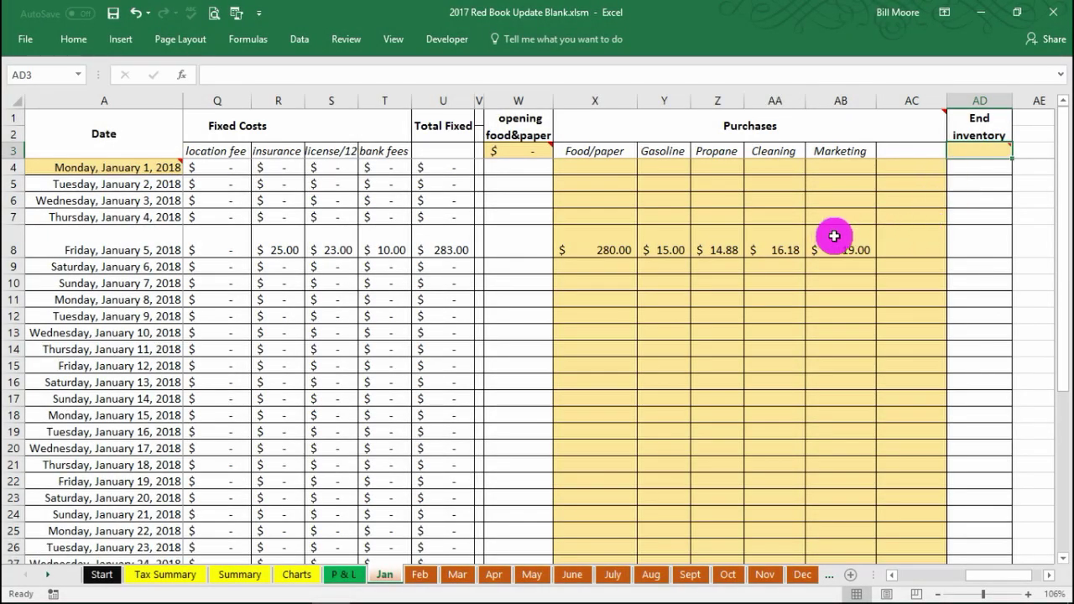
Enter $125.50 end inventory in AD3 and review the totals and Cash Flow Summary
mouse_move(973, 153)
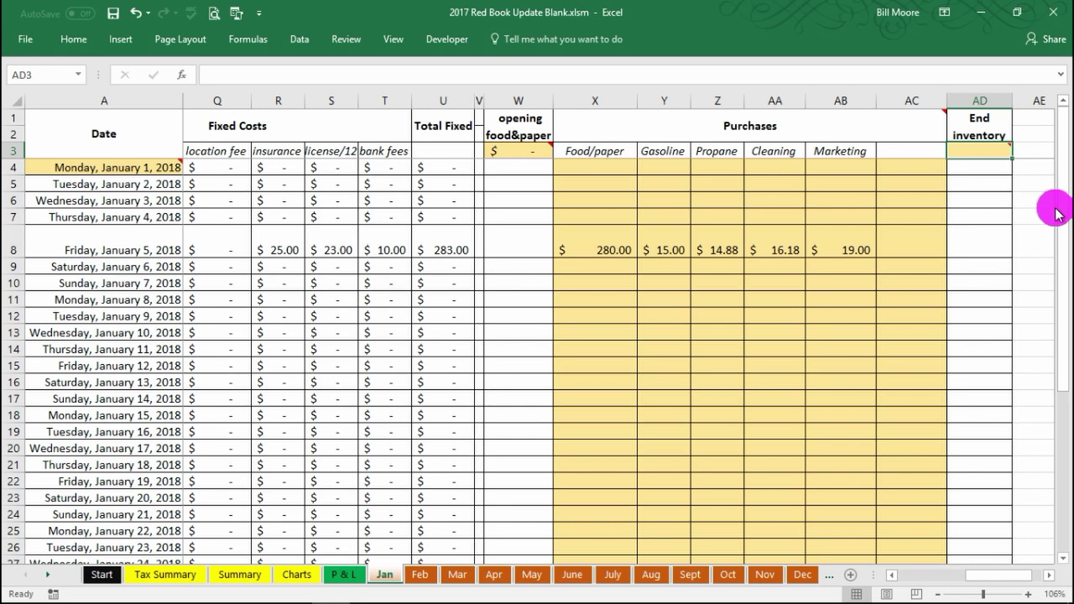
type("125.50")
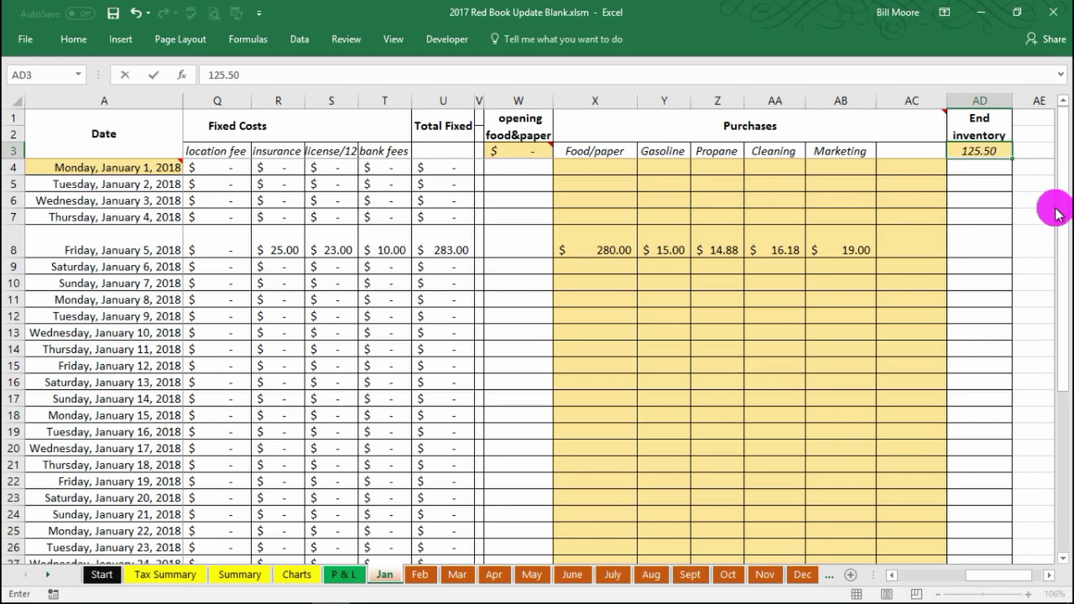
key("Return")
scroll(534, 382, "down", 4)
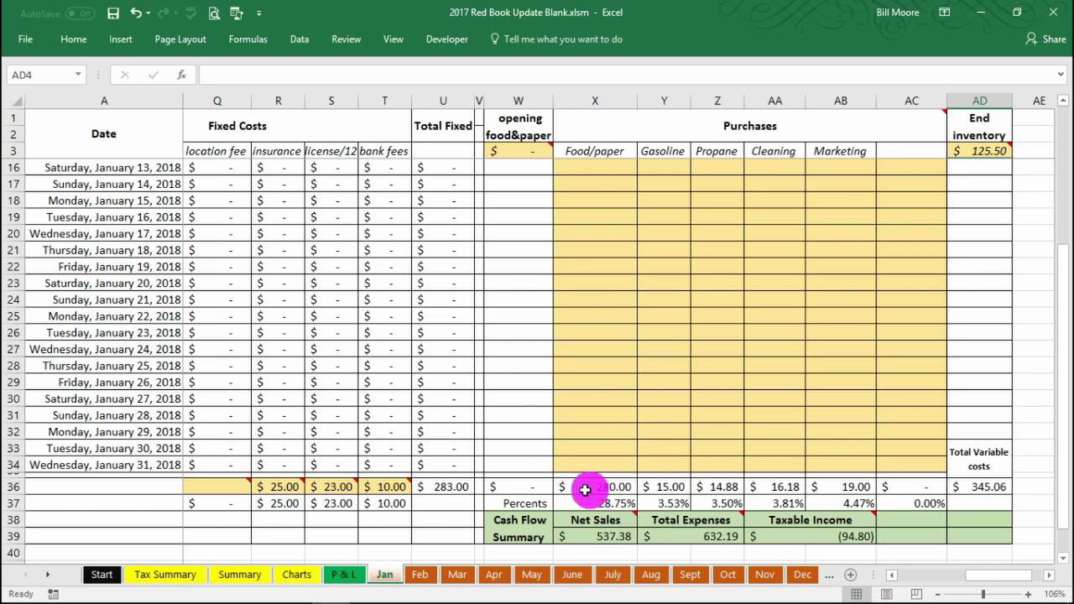
scroll(630, 504, "up", 4)
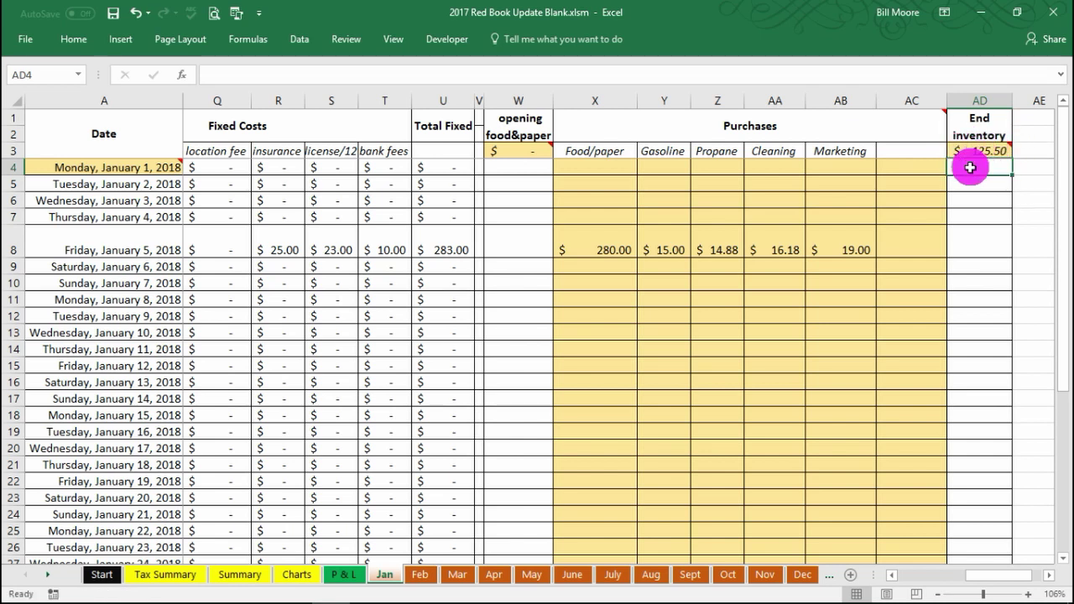
scroll(968, 177, "down", 4)
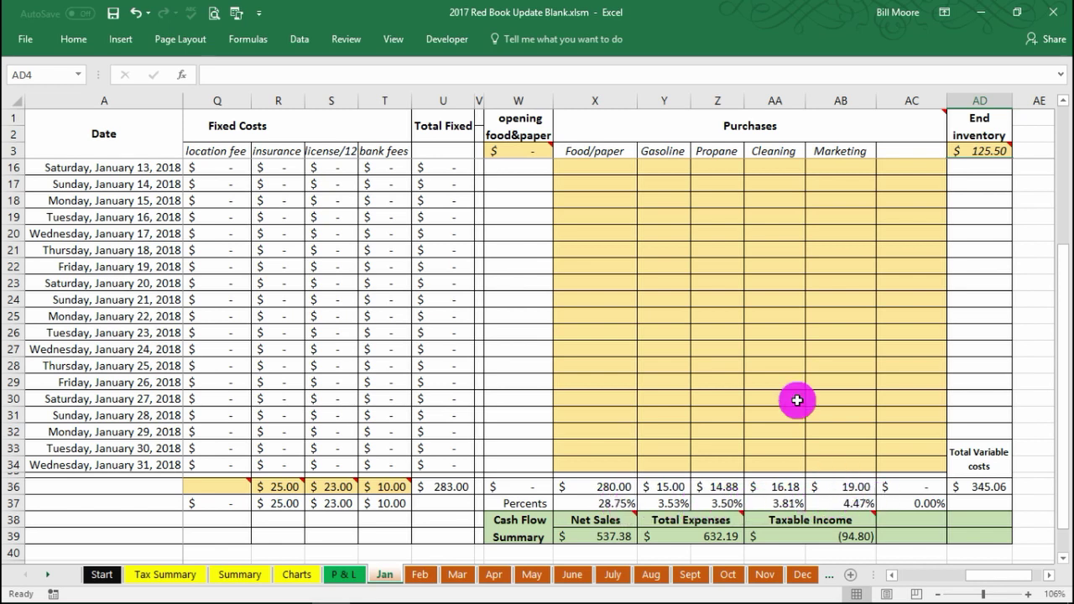
scroll(797, 401, "down", 1)
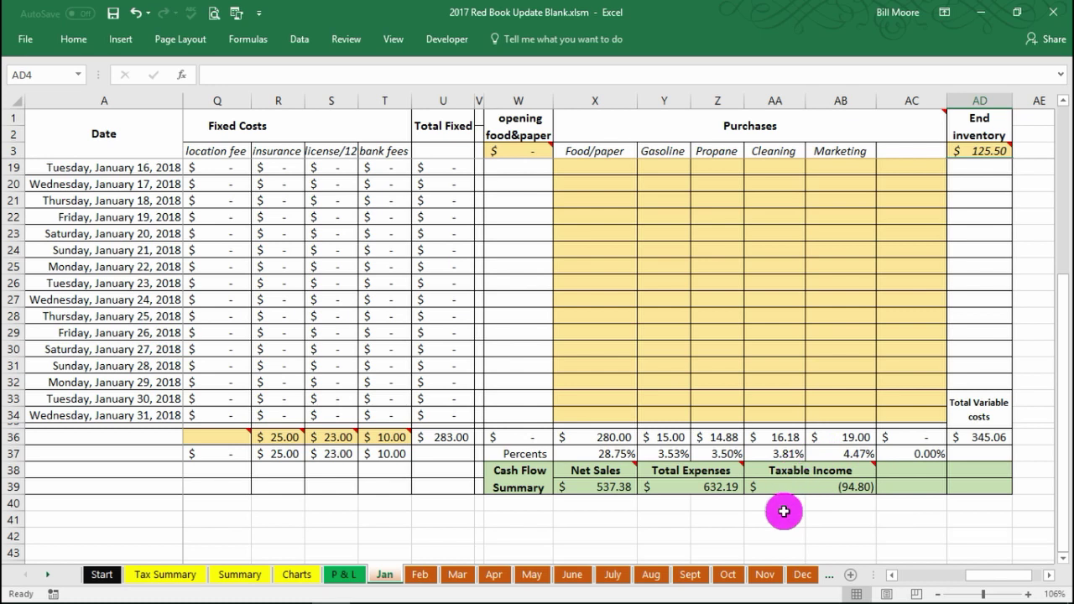
scroll(764, 499, "up", 5)
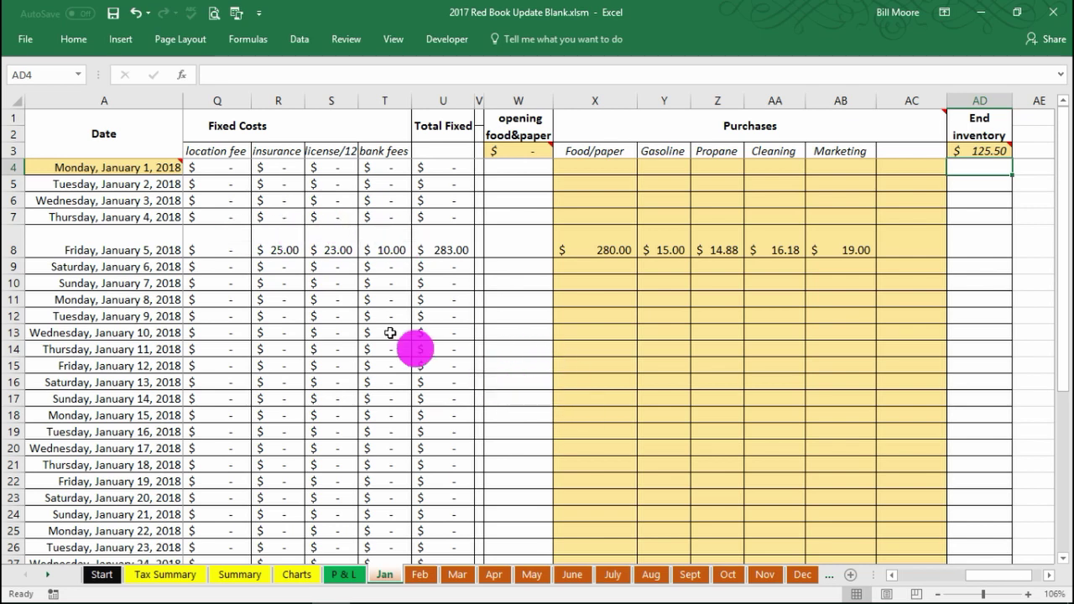
scroll(686, 425, "down", 5)
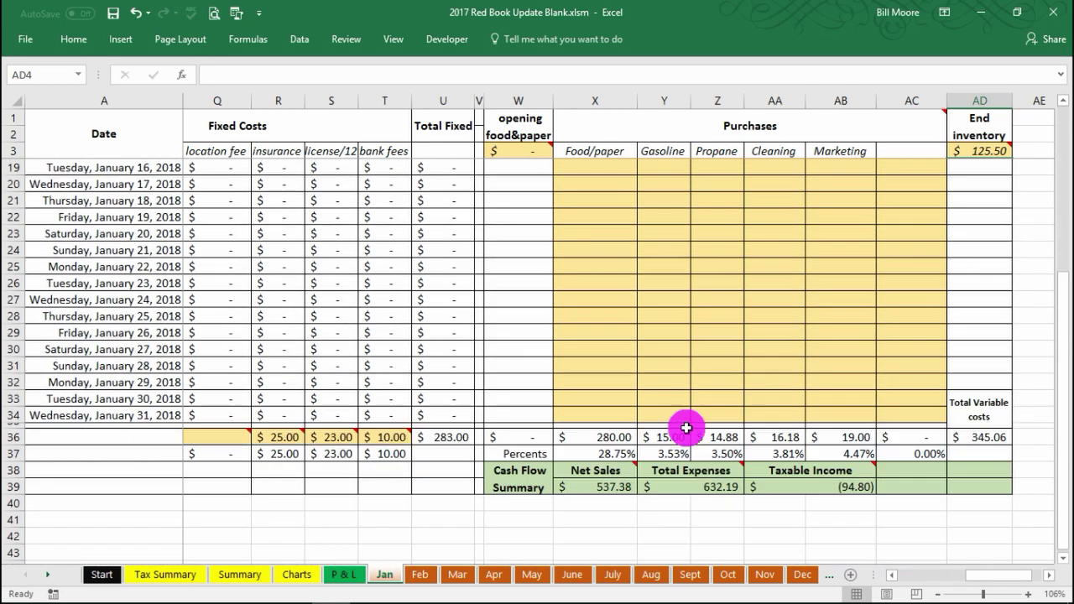
left_click_drag(990, 573, 901, 585)
scroll(250, 328, "up", 5)
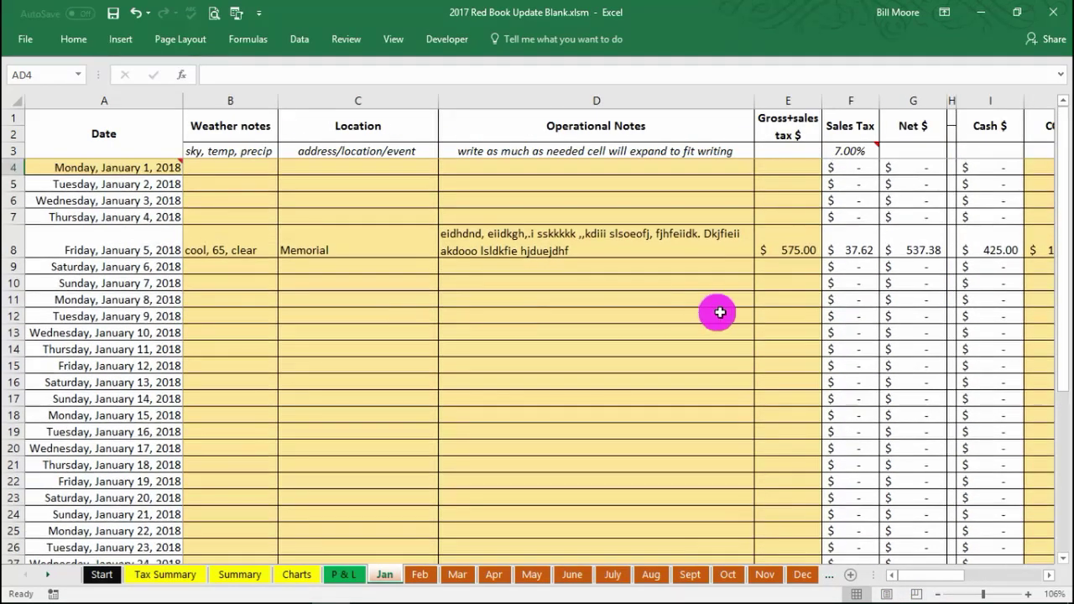
Enter gross sales of 700 for January 6 and 300 for January 7
left_click(772, 264)
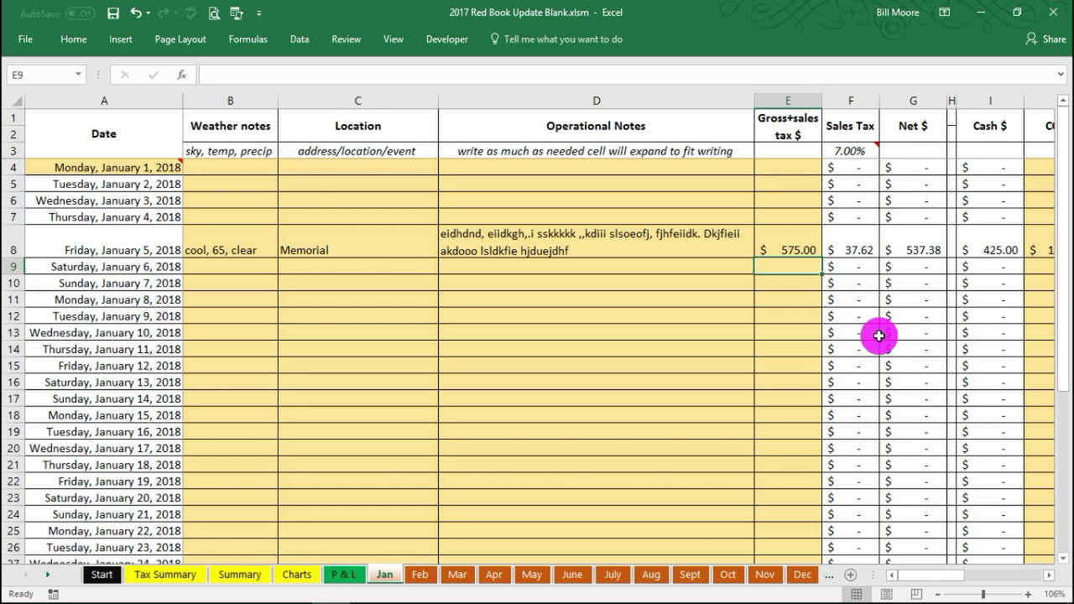
type("7")
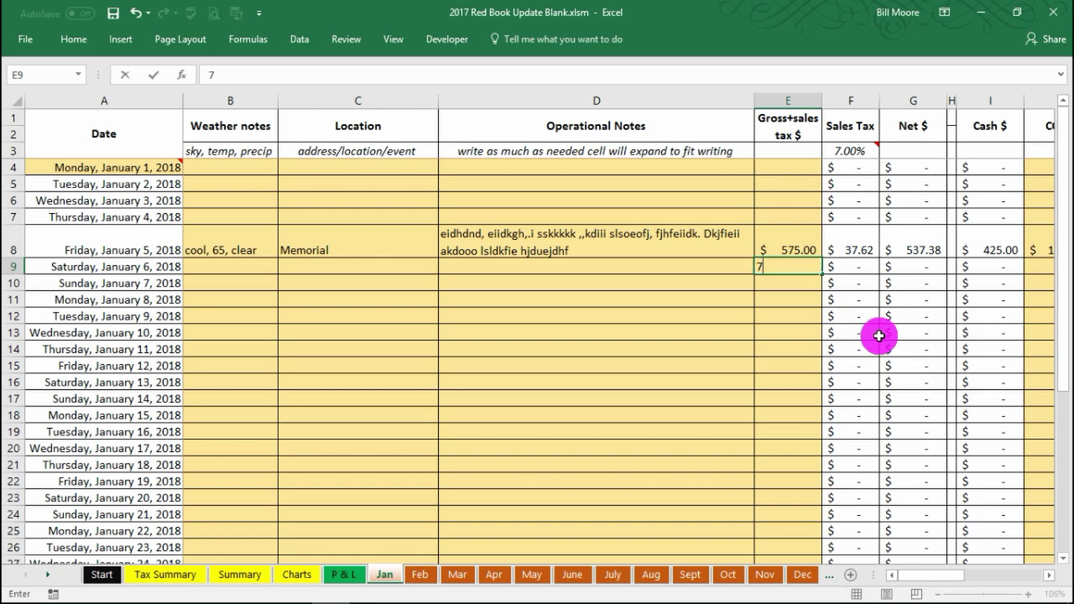
type("00")
key("Return")
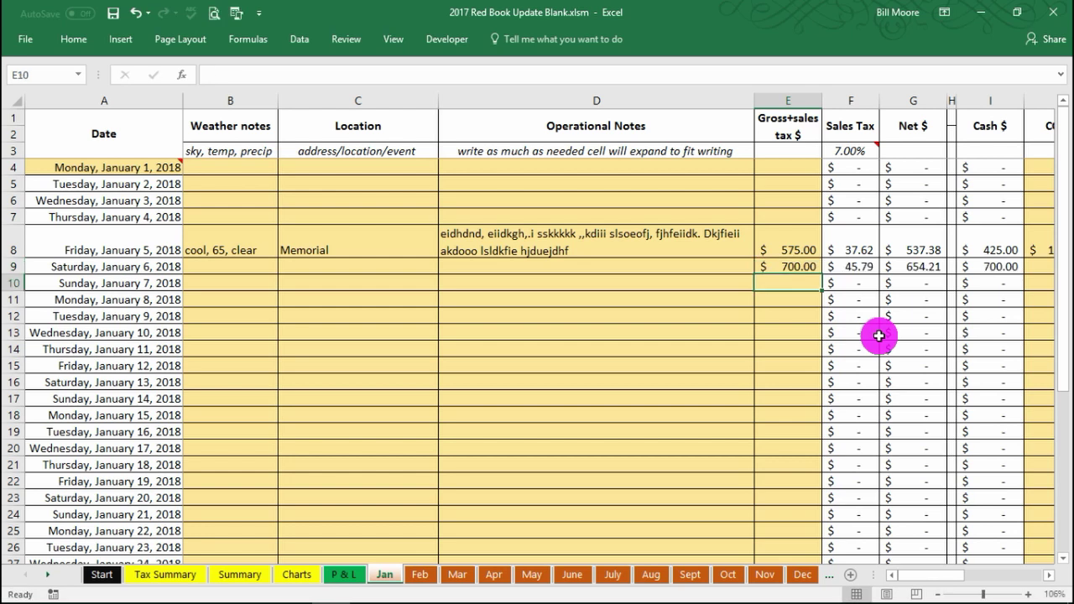
type("300")
key("Tab")
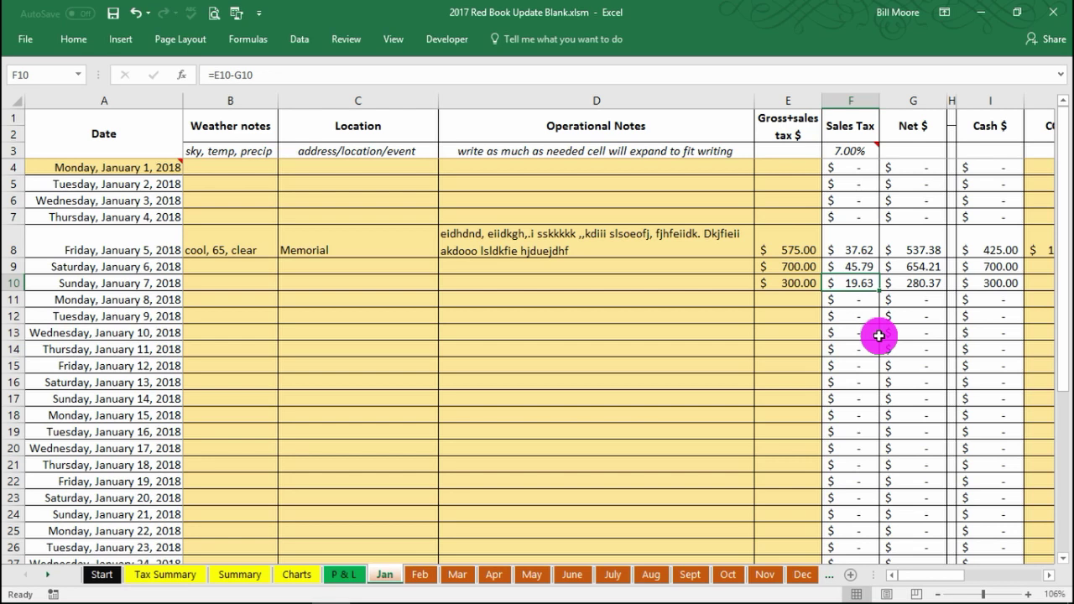
Enter credit card sales of 128 for January 6 and 88 for January 7
key("Left")
key("Left")
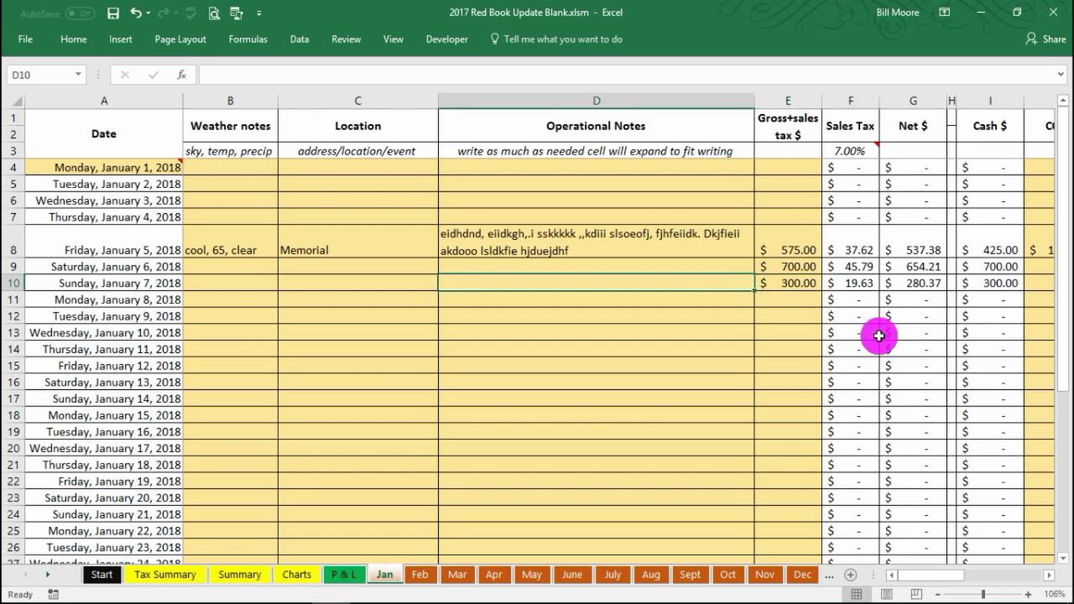
key("Right")
key("Right")
key("Right")
key("Right")
key("Right")
key("Right")
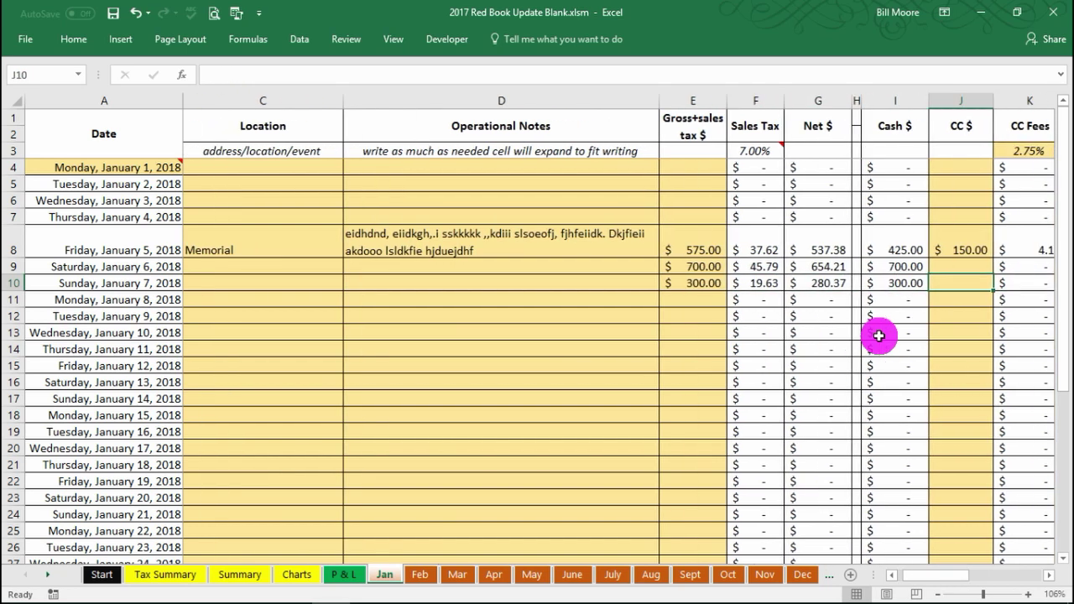
key("Up")
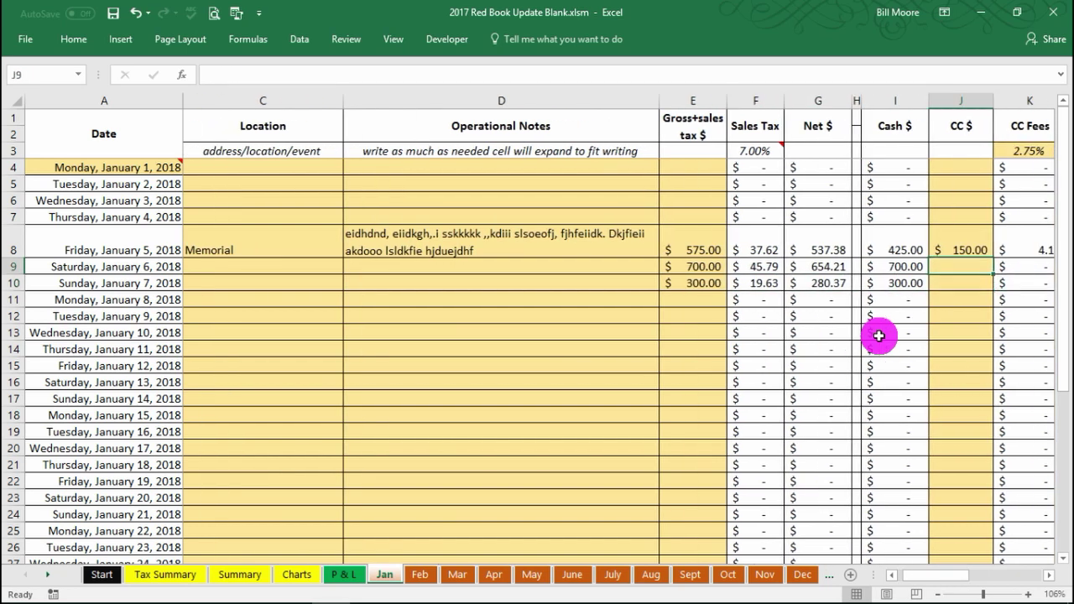
type("128")
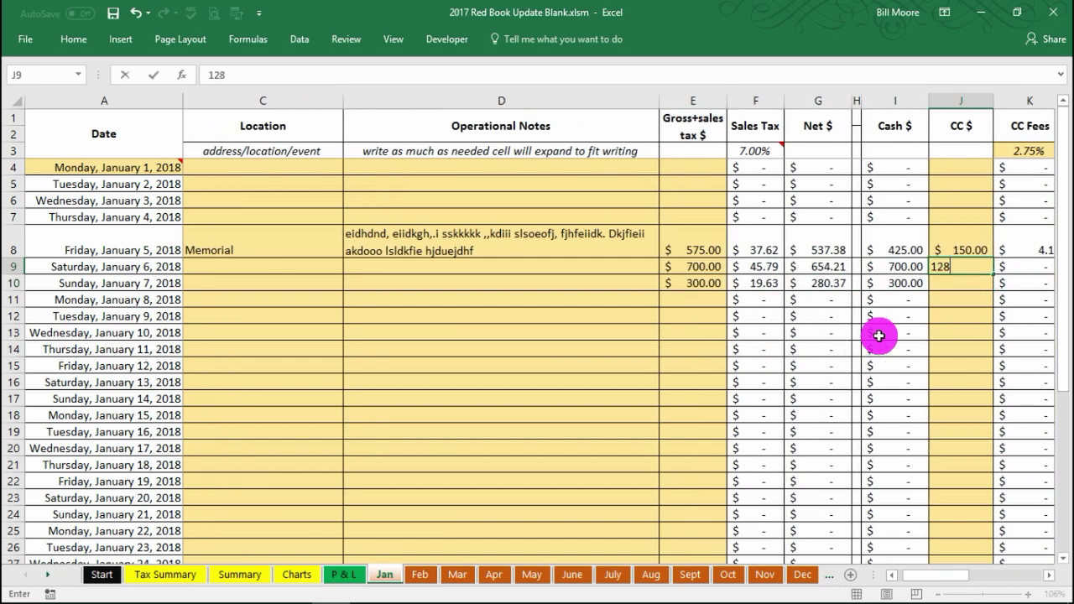
key("Return")
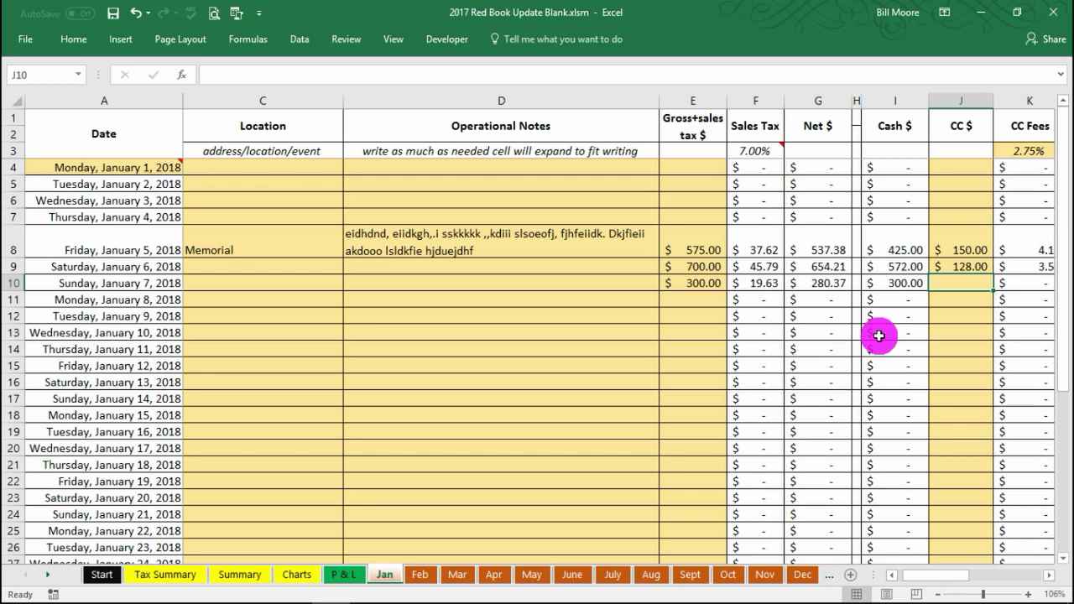
type("88")
key("Tab")
key("Tab")
key("Tab")
key("Tab")
key("Tab")
key("Tab")
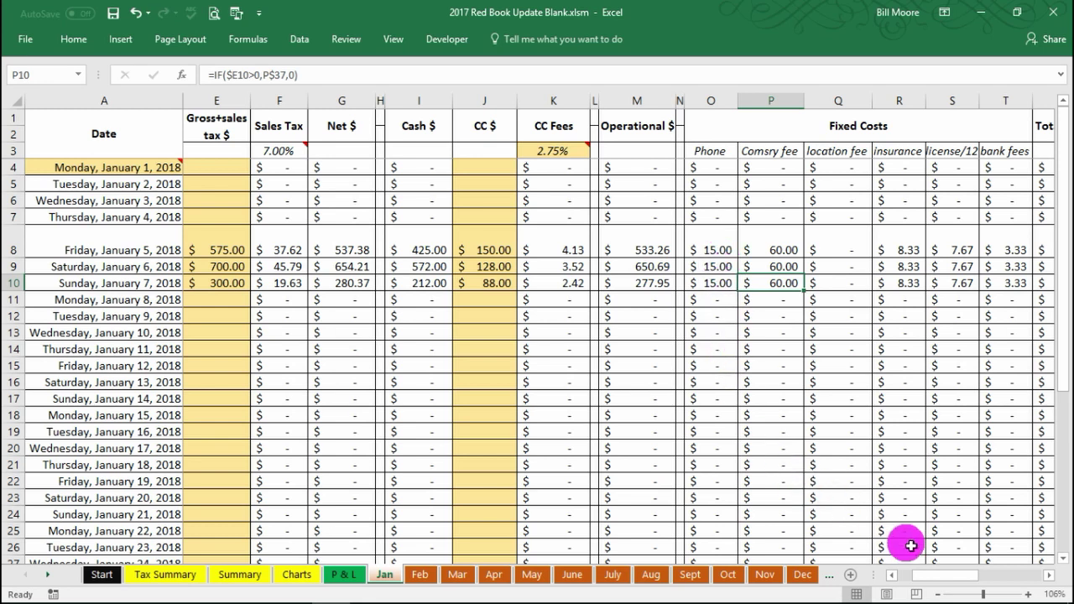
Enter food/paper purchases of 175 for January 6 and 88 for January 7
left_click_drag(941, 575, 979, 575)
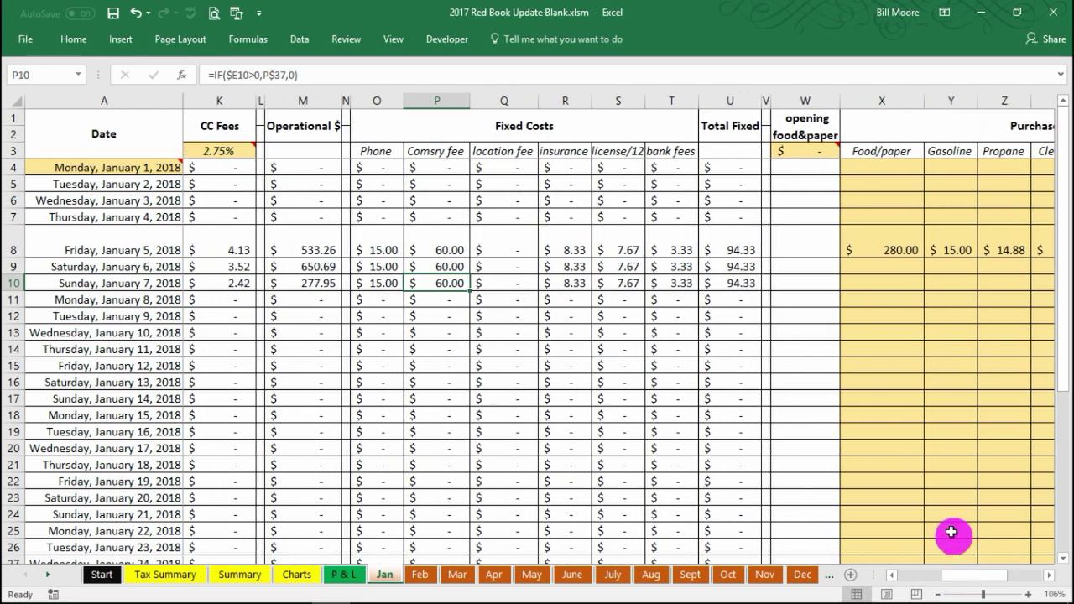
left_click(1049, 575)
left_click(1049, 576)
left_click(710, 267)
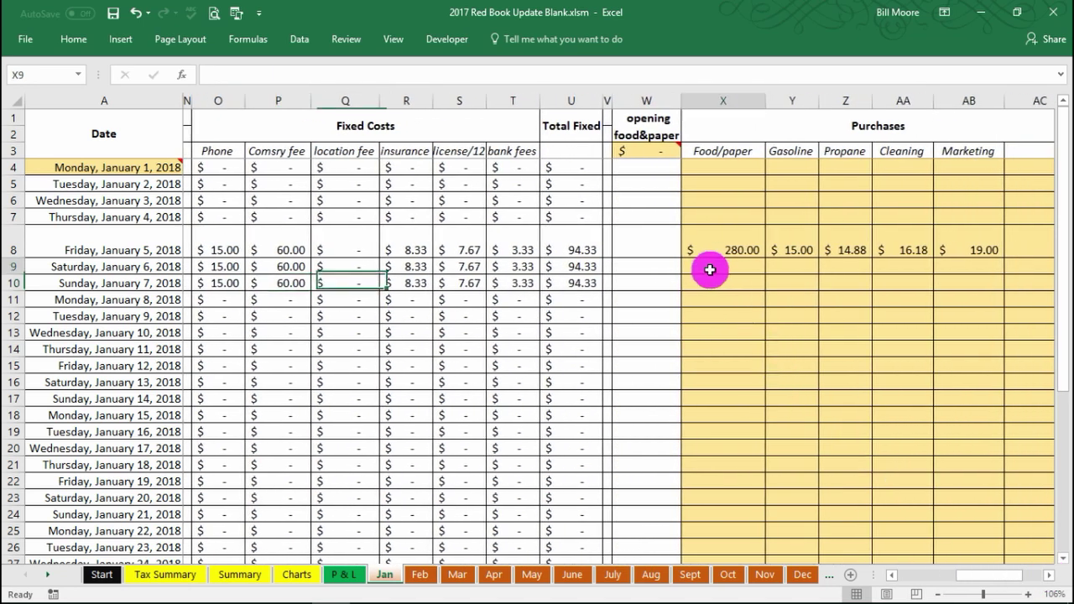
type("175")
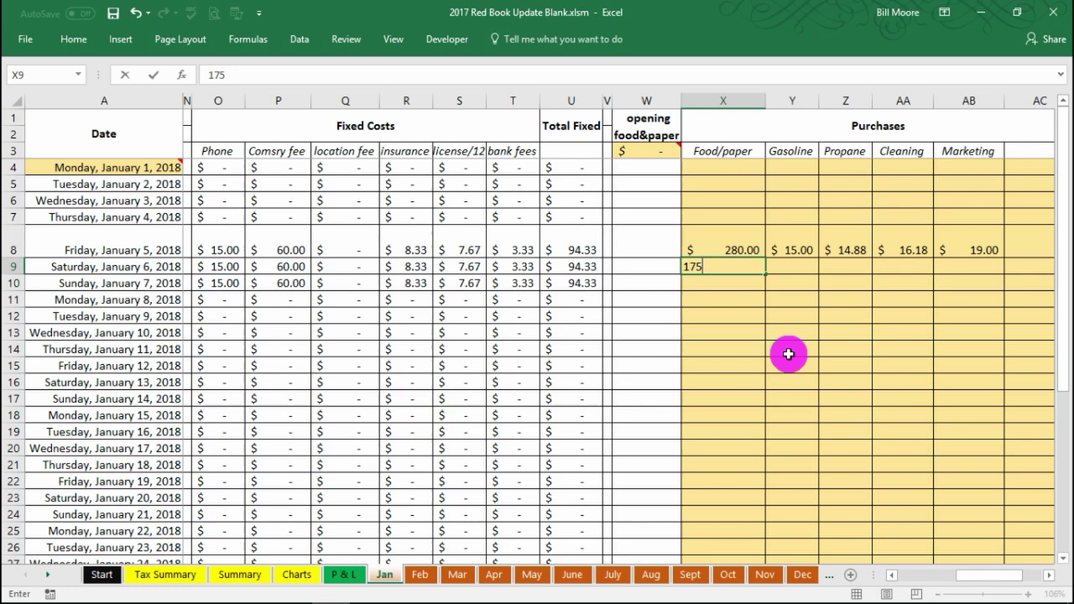
key("Return")
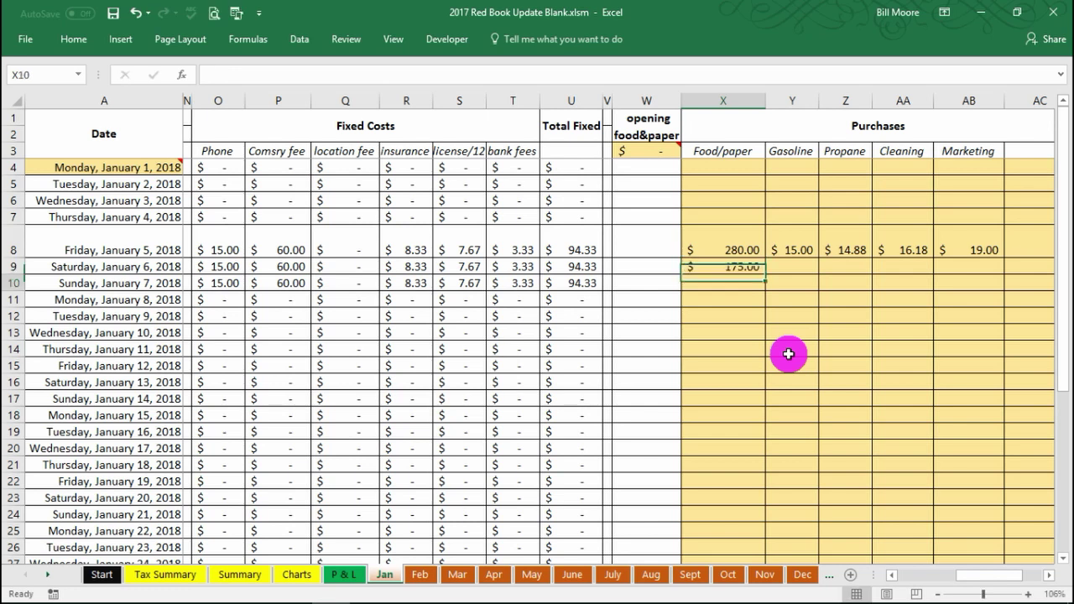
type("88")
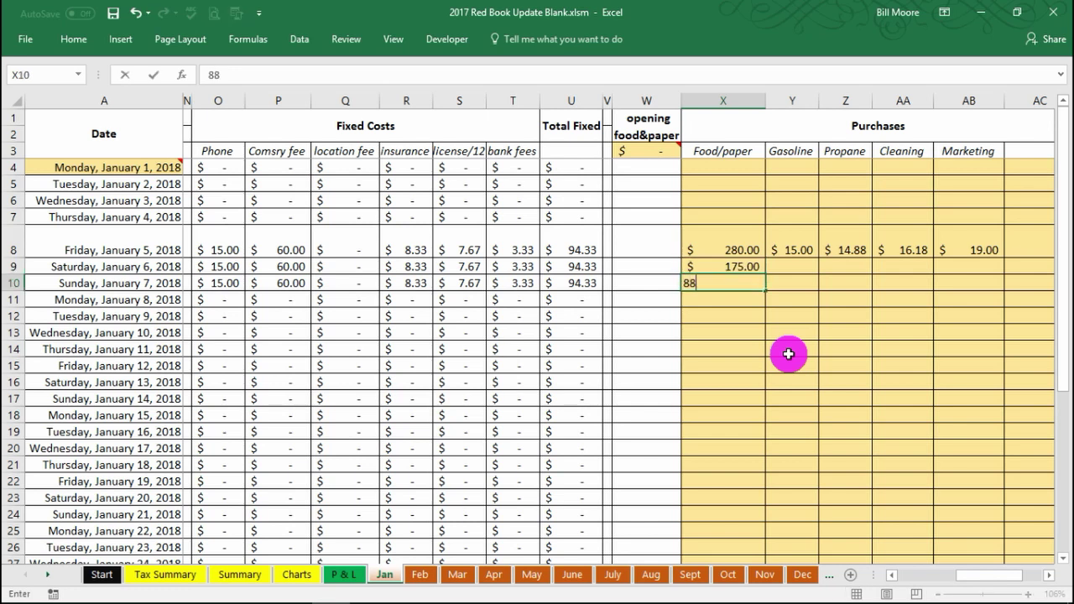
key("Tab")
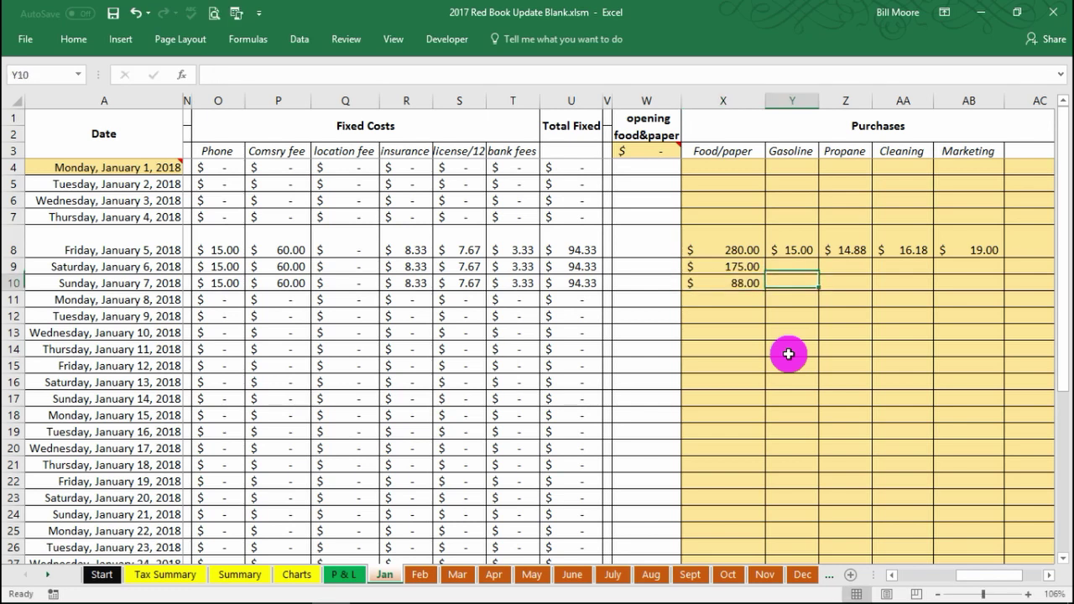
Record a 14.75 propane purchase for January 7, ending in the End inventory column
key("Up")
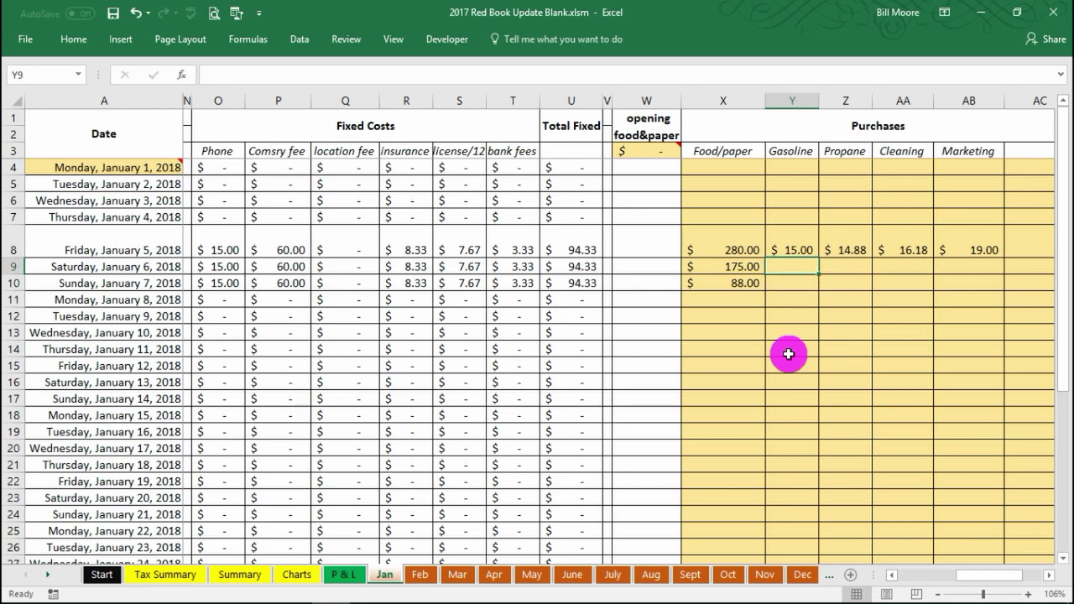
key("Right")
key("Down")
type("14")
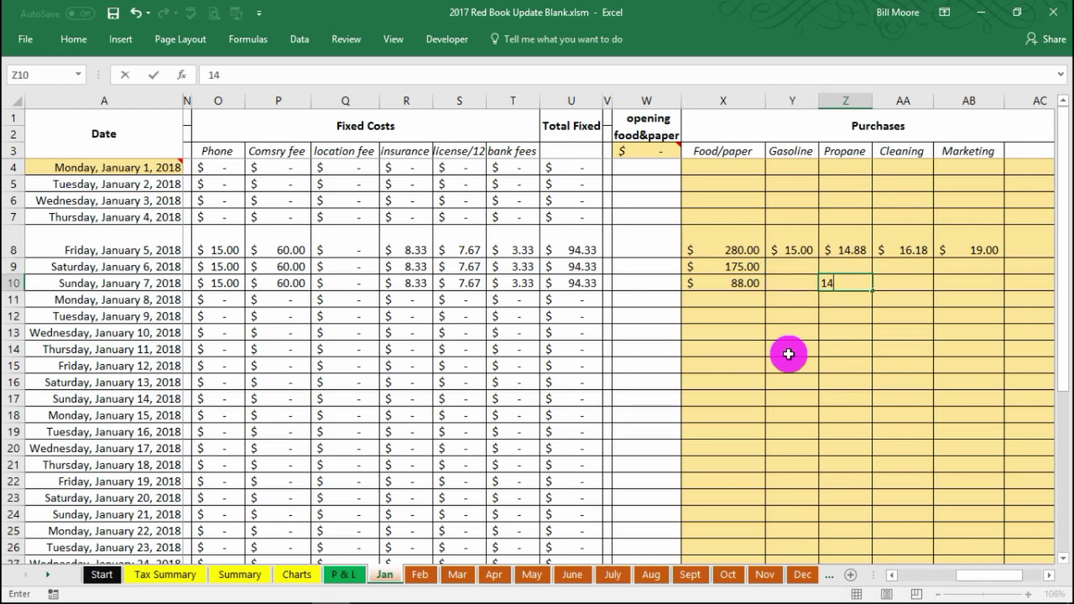
key("Tab")
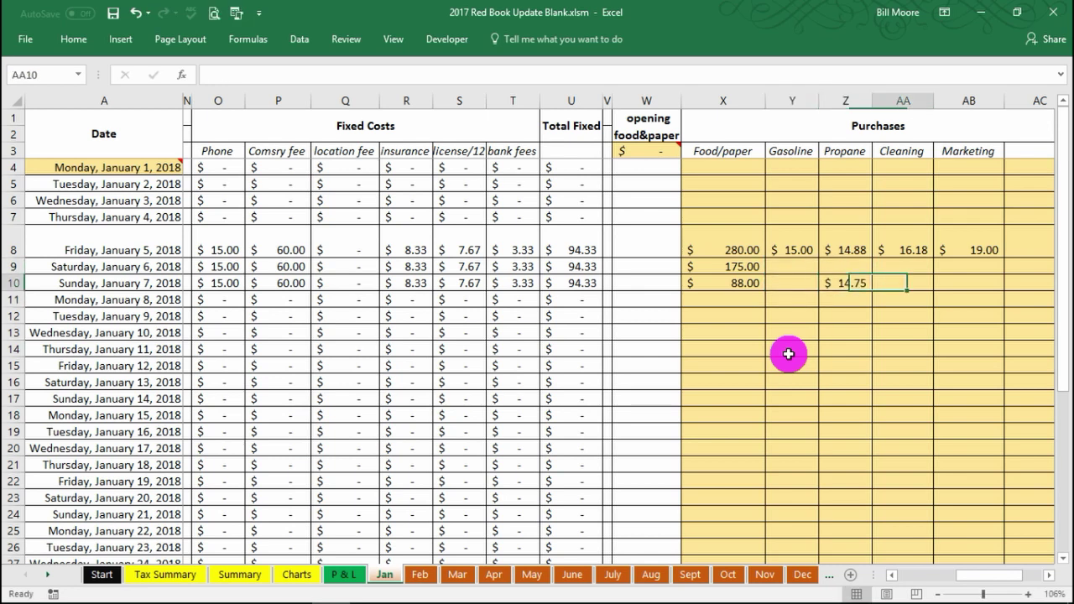
key("Right")
key("Right")
key("Right")
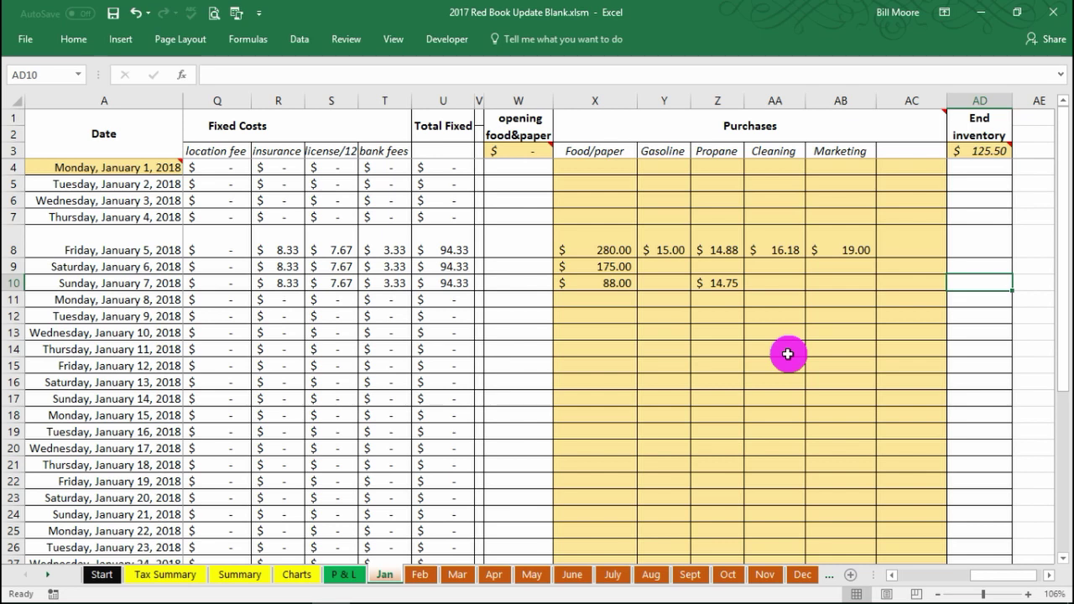
scroll(621, 460, "down", 3)
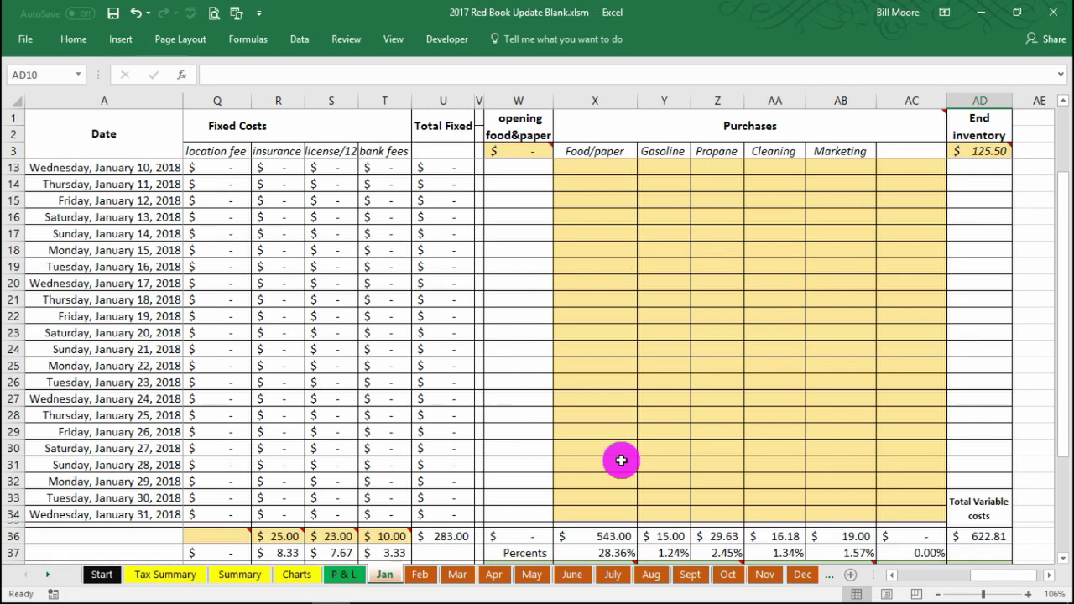
scroll(621, 460, "down", 1)
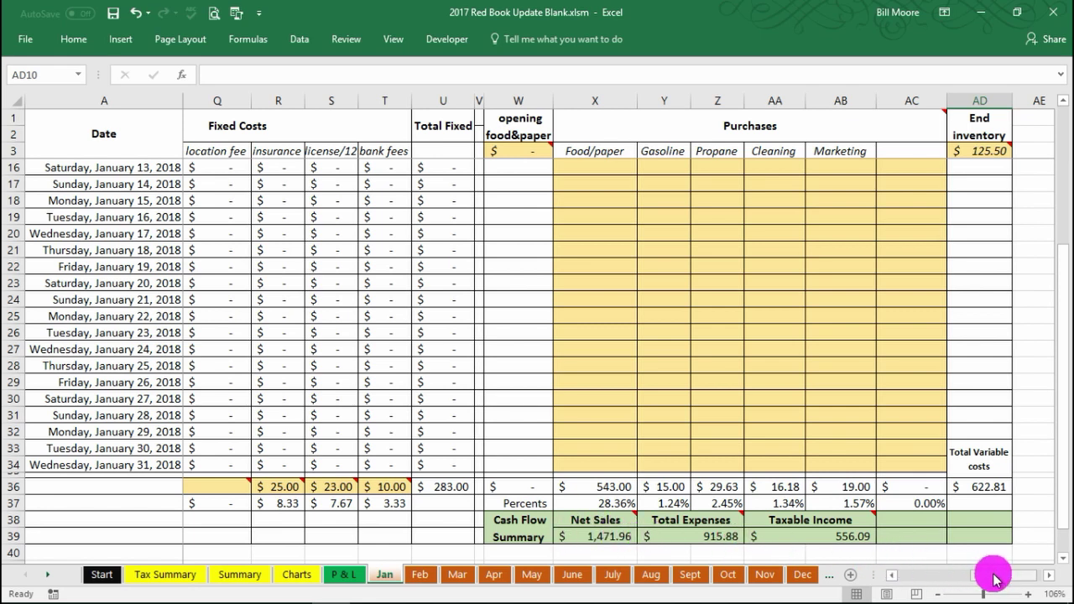
left_click_drag(992, 576, 918, 580)
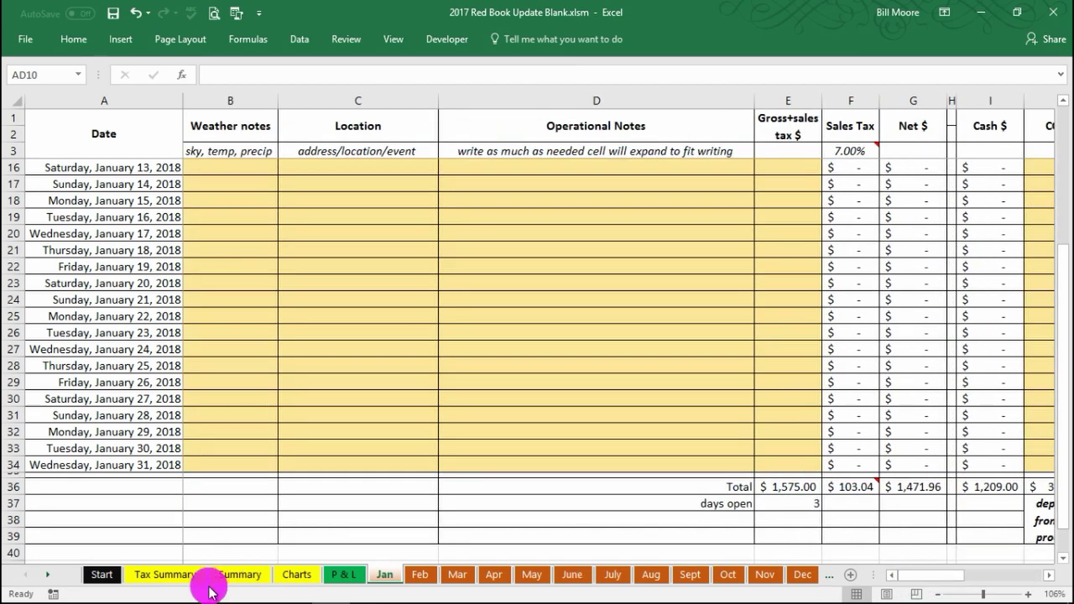
Review the Charts sheet, then show the P & L with $1,470.25 gross sales and $632.88 variable costs
left_click(292, 575)
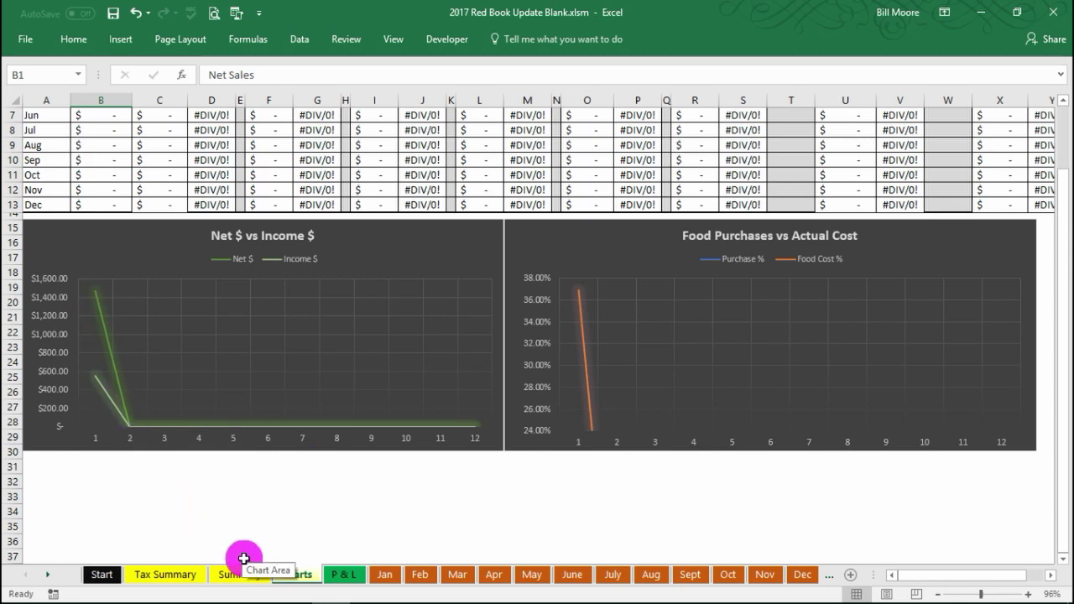
left_click(344, 576)
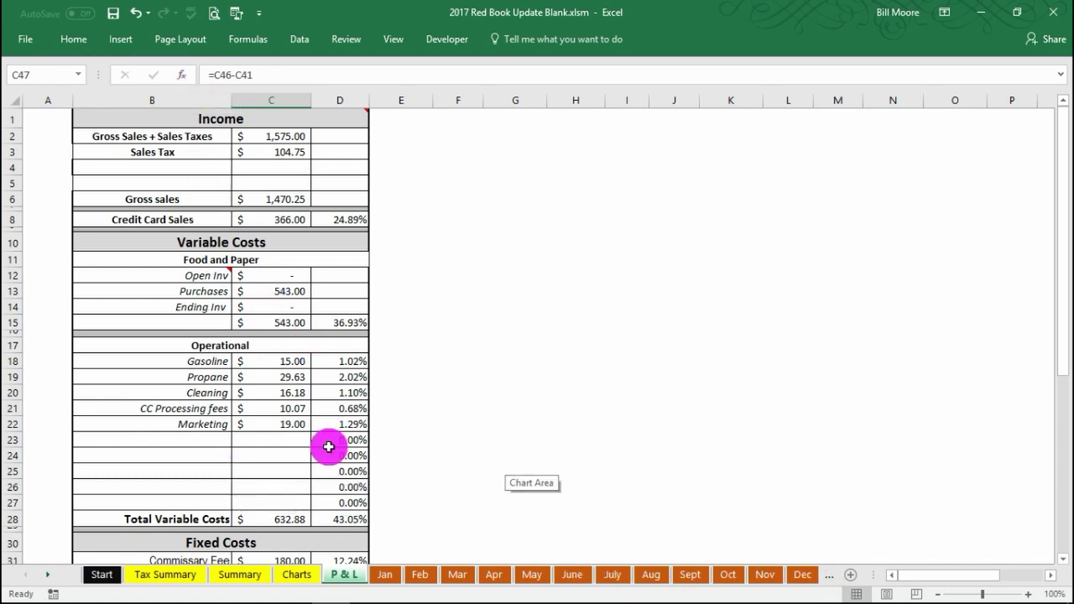
Set the Dec sheet's end inventory (AD3) to 125.50 and check the updated P & L
left_click(802, 575)
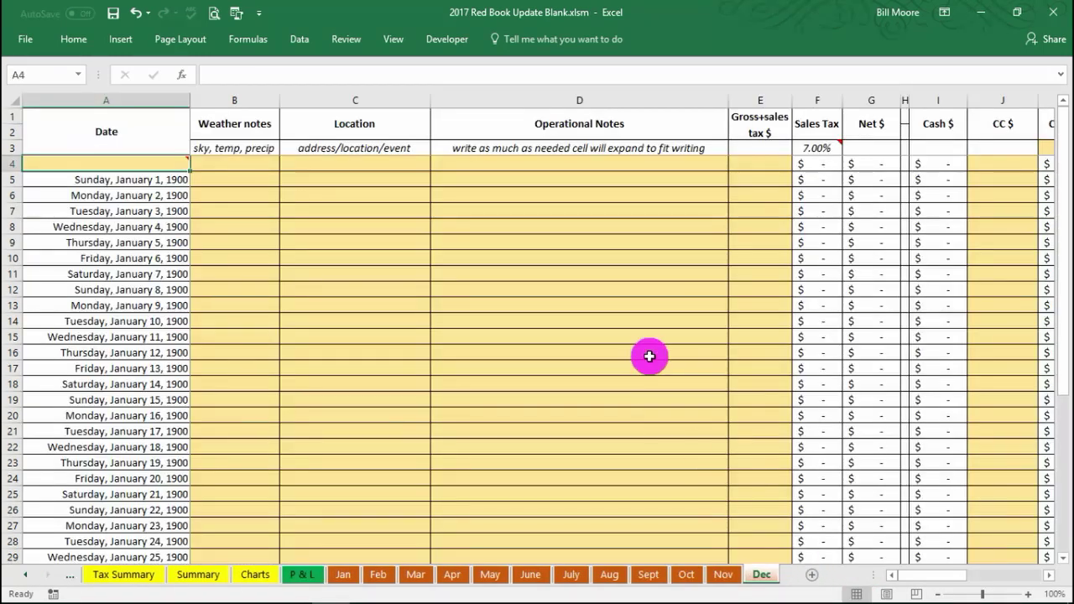
left_click_drag(929, 575, 982, 574)
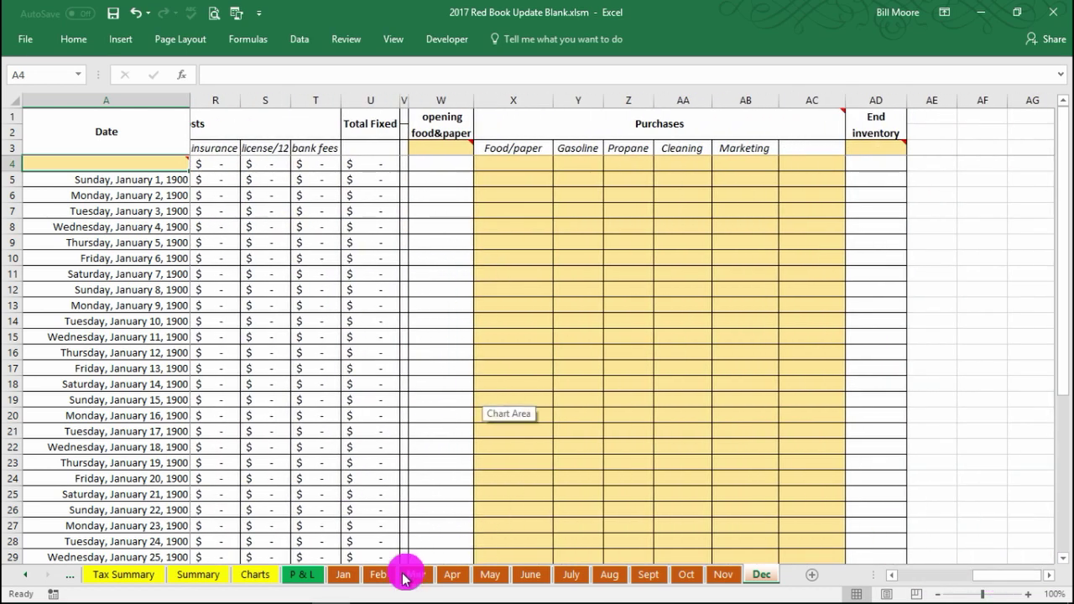
left_click(344, 577)
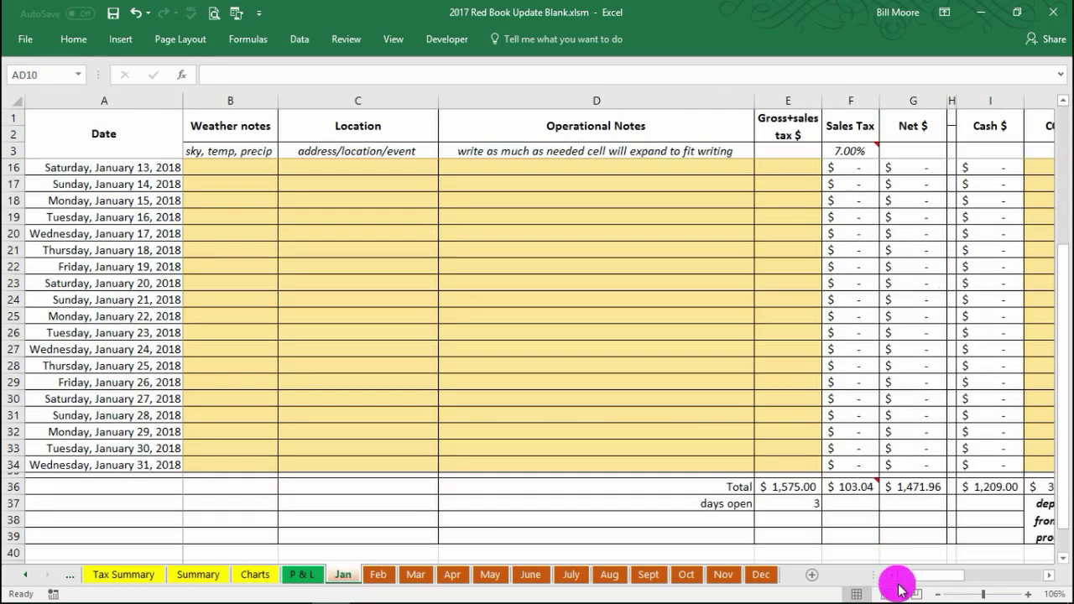
left_click_drag(895, 575, 971, 573)
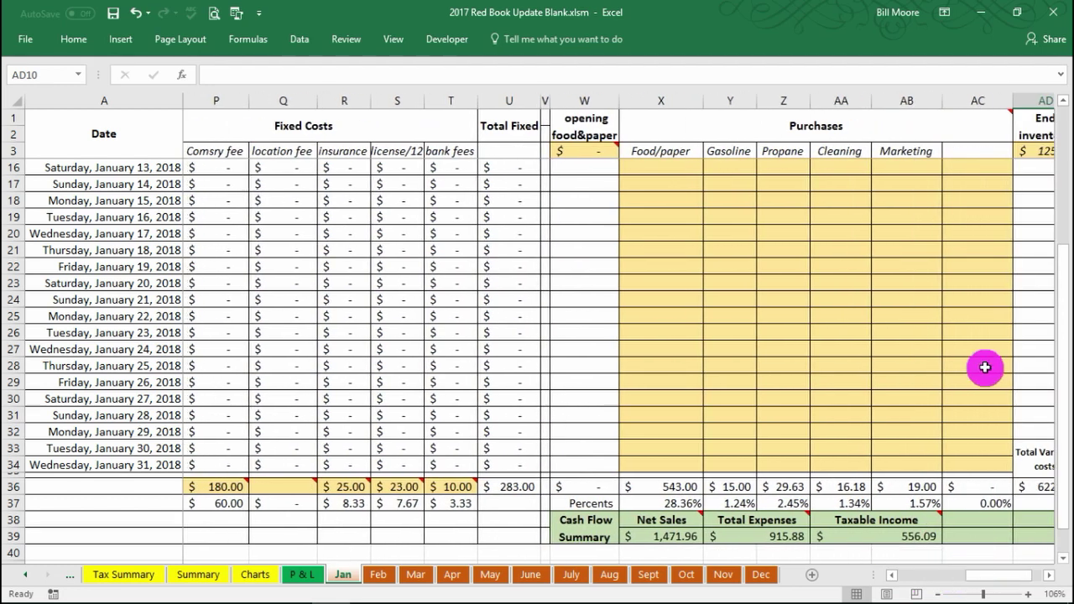
left_click(1049, 576)
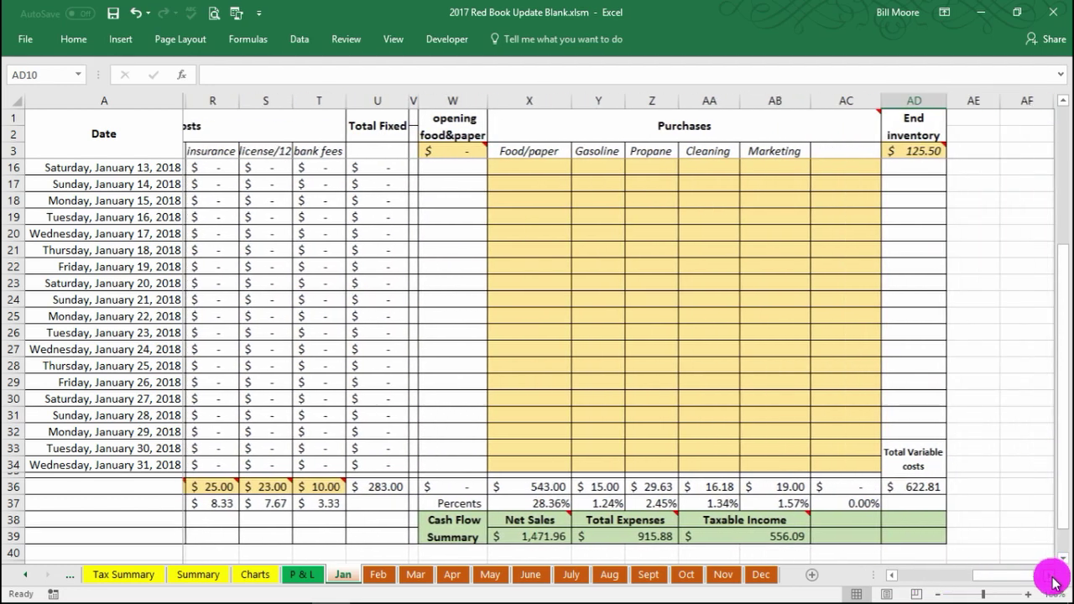
left_click(764, 576)
left_click(881, 148)
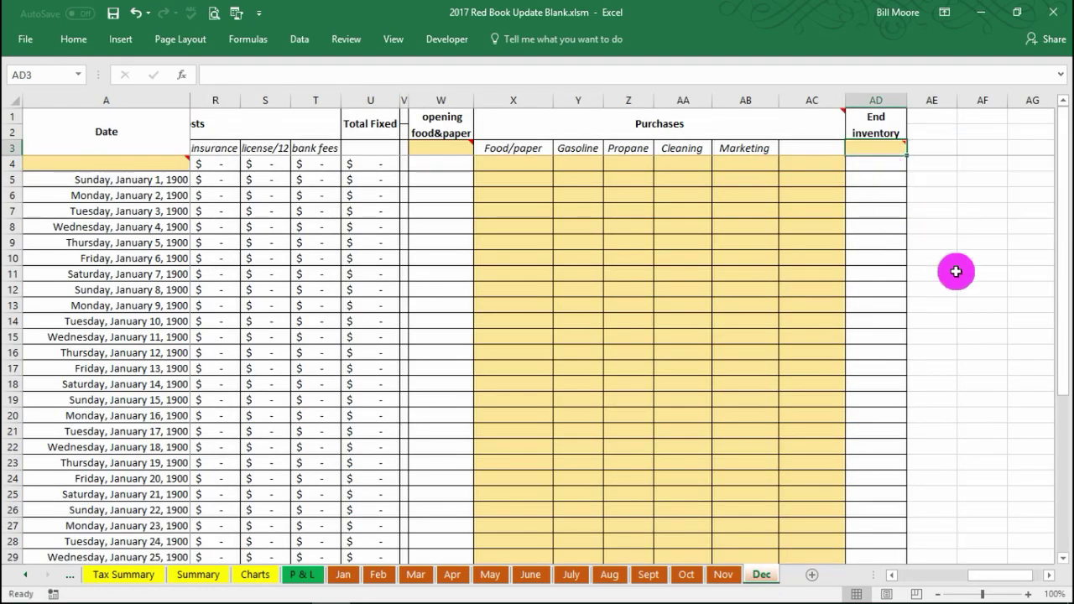
type("125.5")
key("Return")
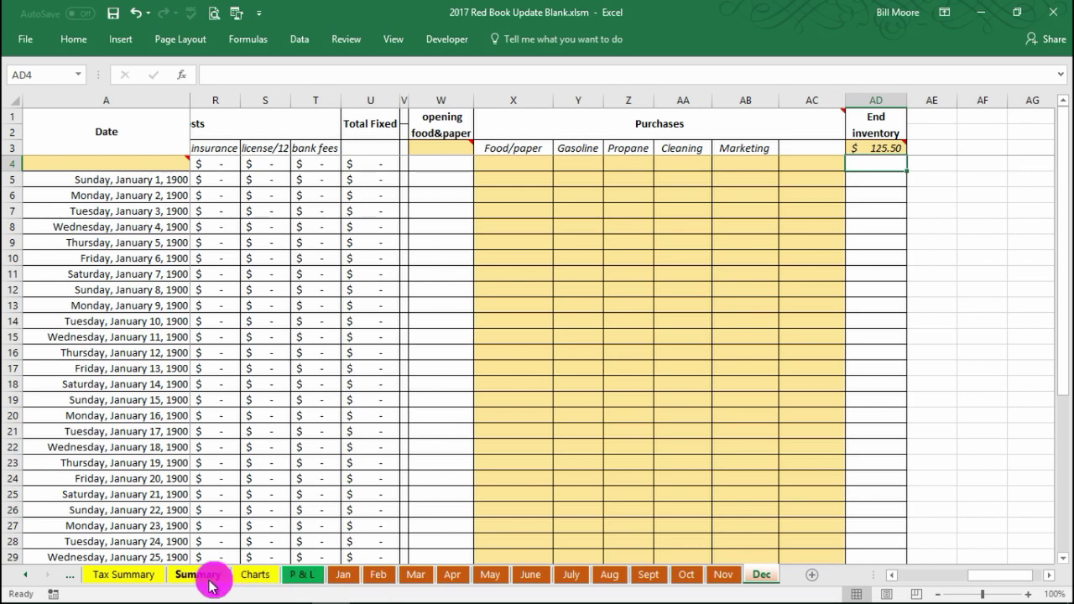
left_click(306, 574)
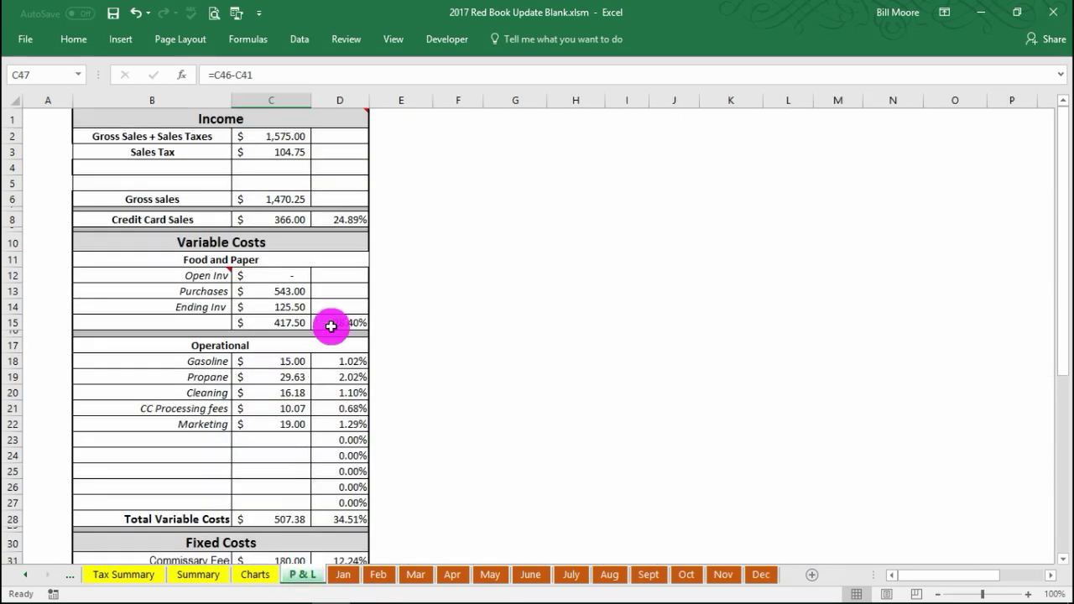
Compare the P & L with the Jan log, then view the Tax Summary's $556.09 taxable income
scroll(330, 325, "down", 7)
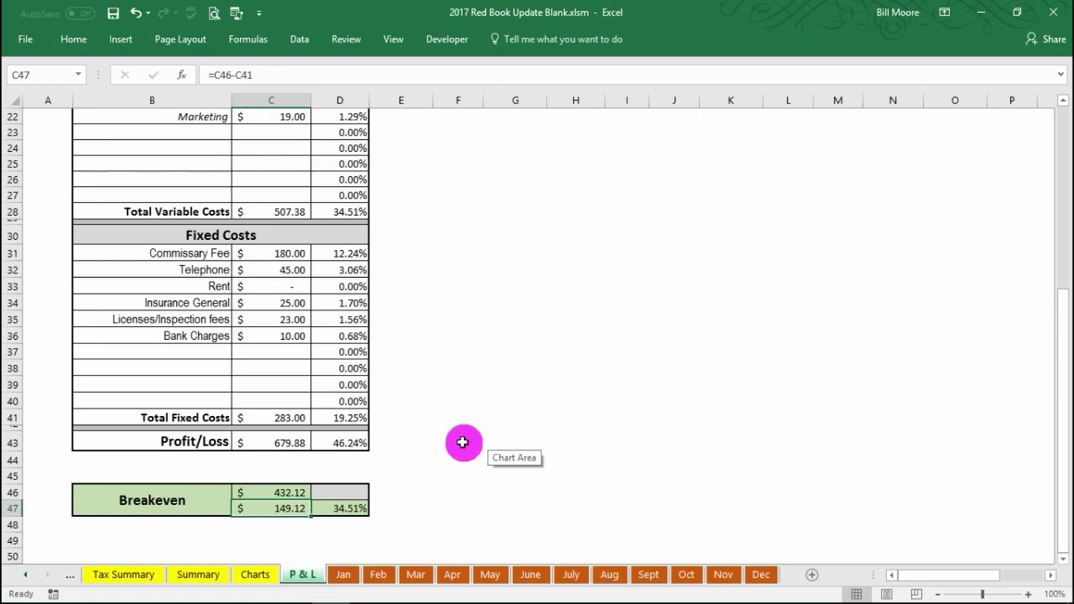
scroll(433, 423, "up", 4)
scroll(433, 423, "down", 2)
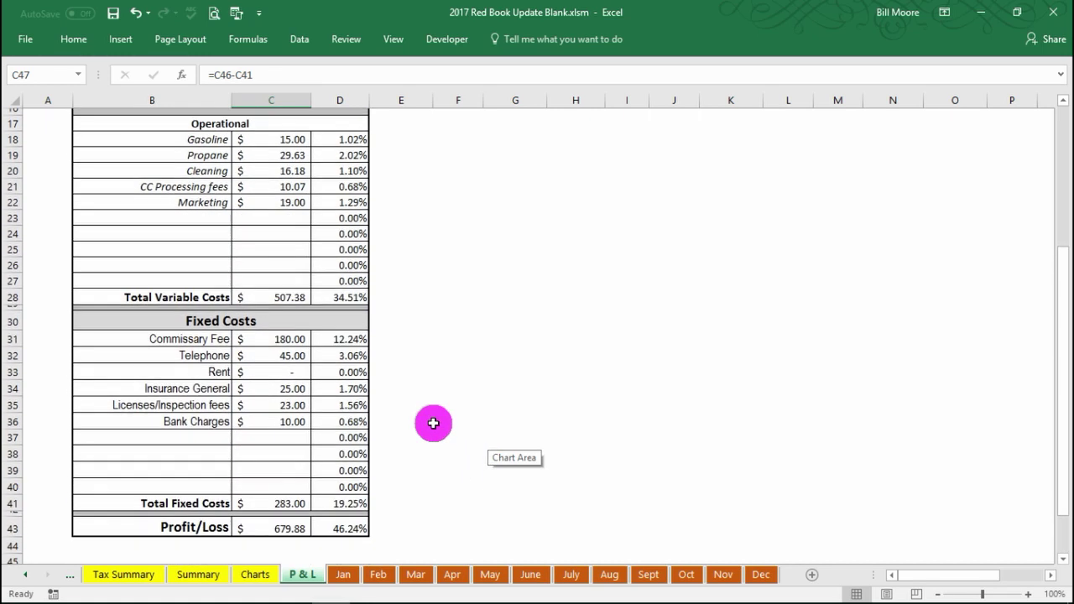
left_click(346, 576)
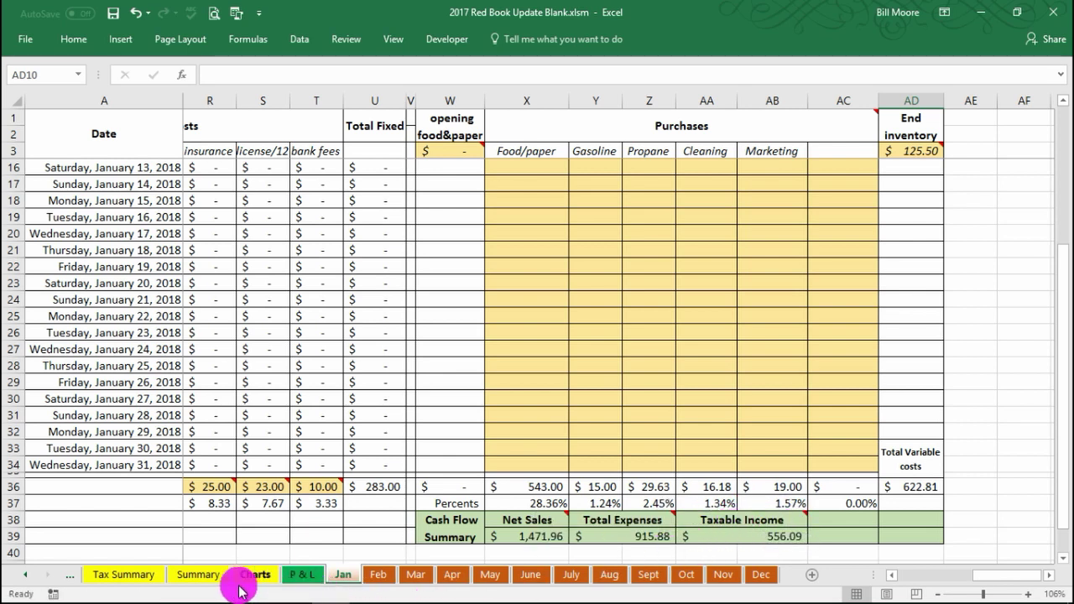
left_click(292, 577)
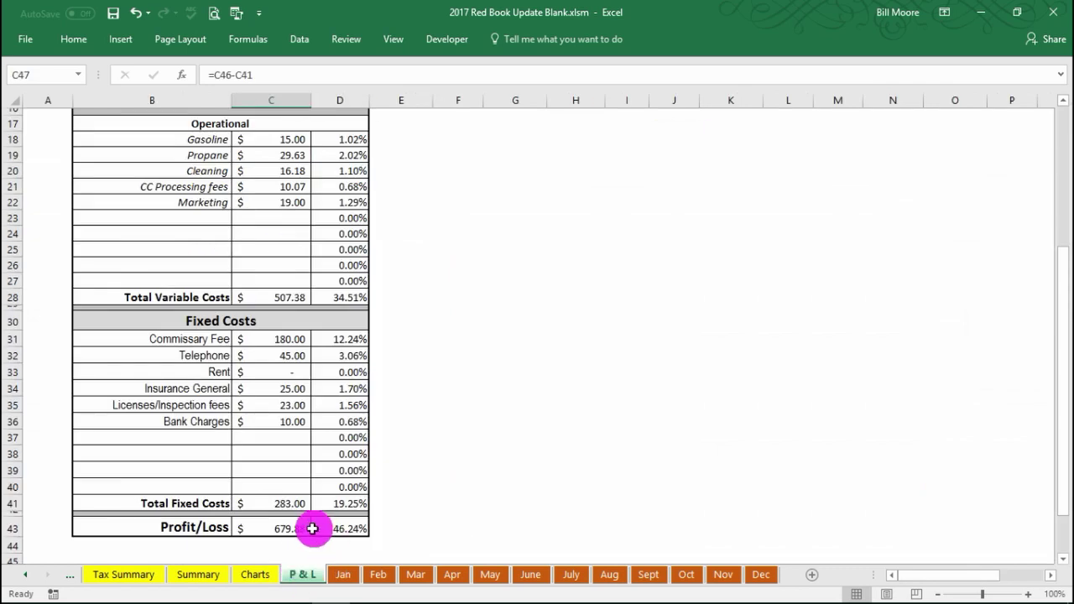
scroll(277, 522, "up", 5)
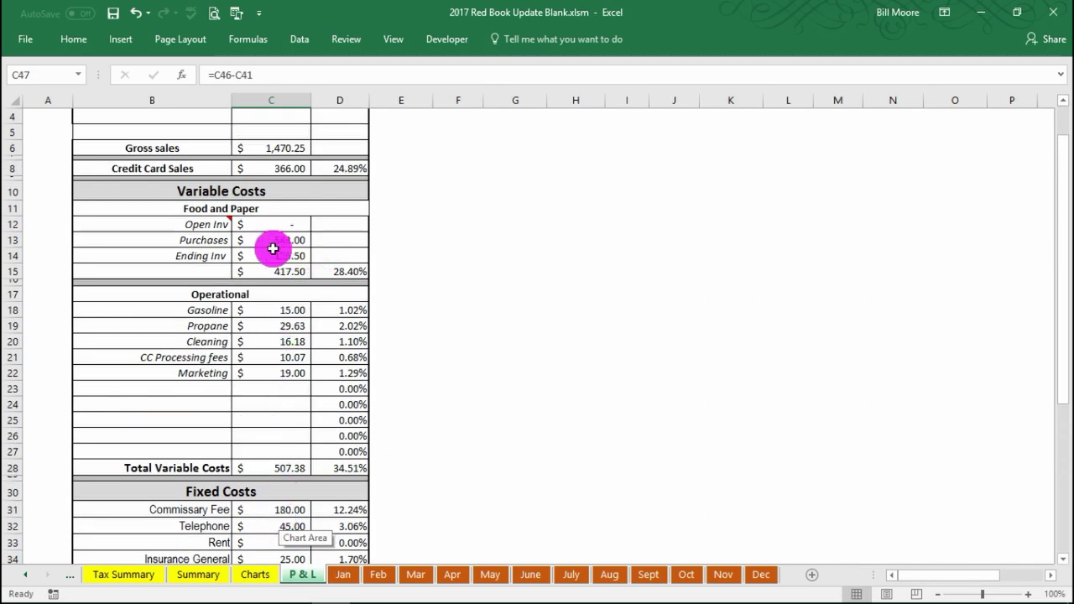
scroll(218, 504, "down", 7)
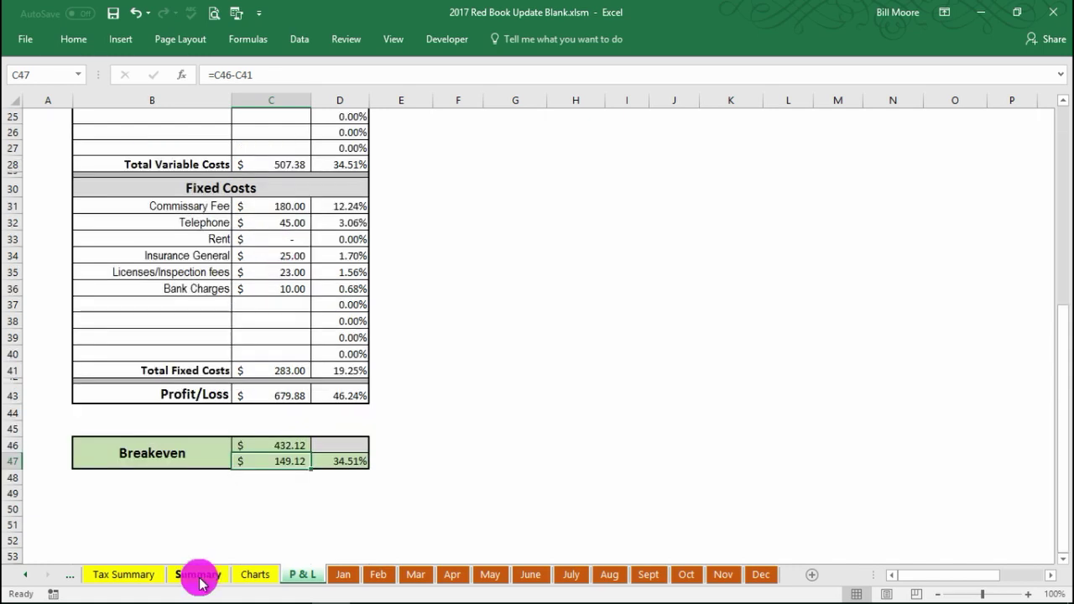
left_click(137, 577)
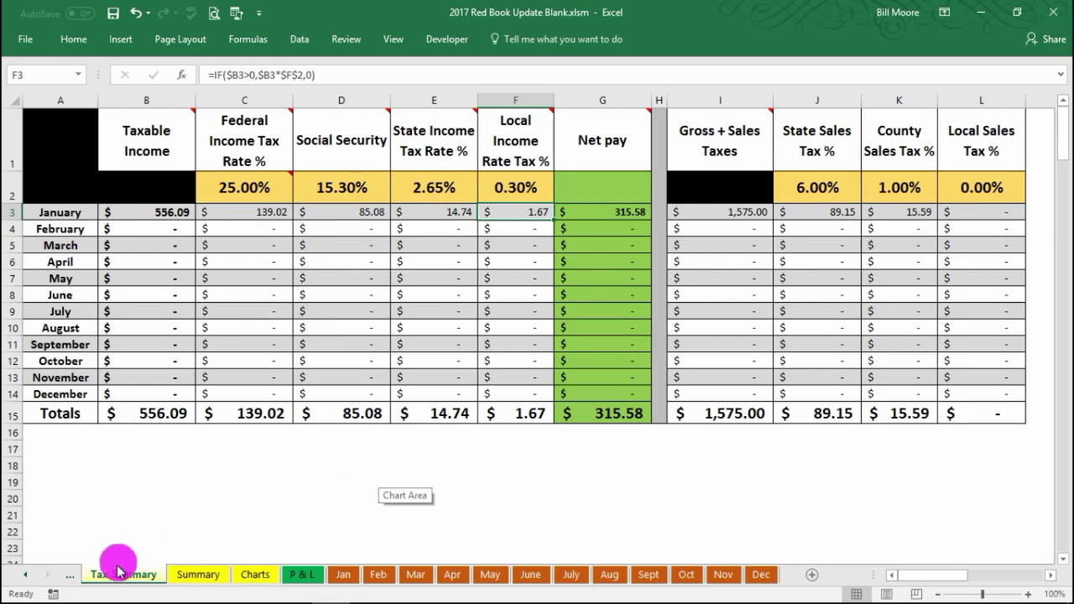
Show the 2016 Pirate Dogs Start dashboard with $102,330.19 YTD net sales and $63,383.16 cash flow
left_click(25, 575)
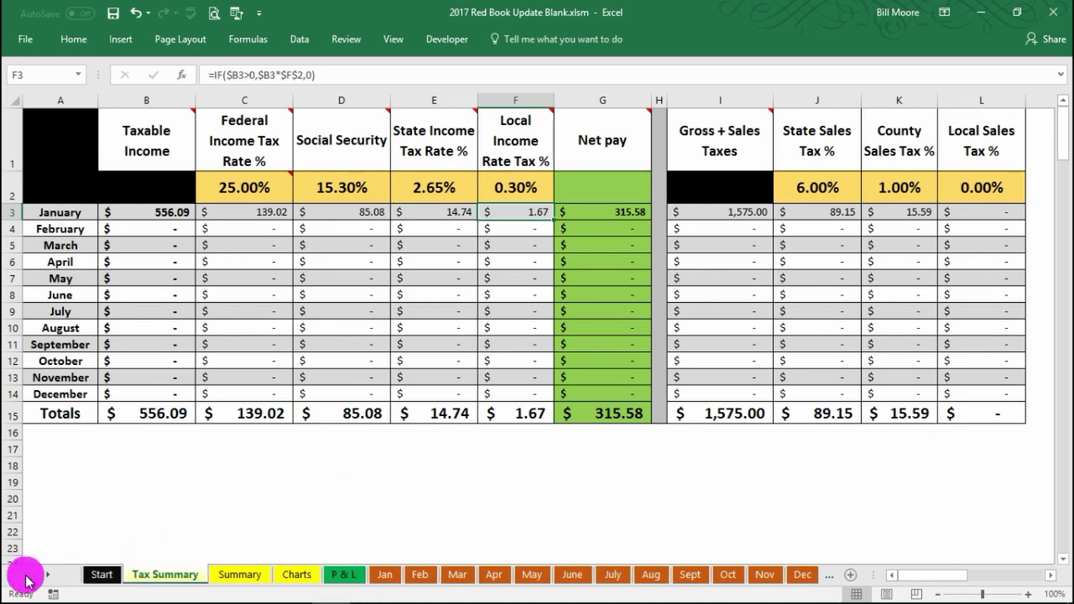
left_click(97, 575)
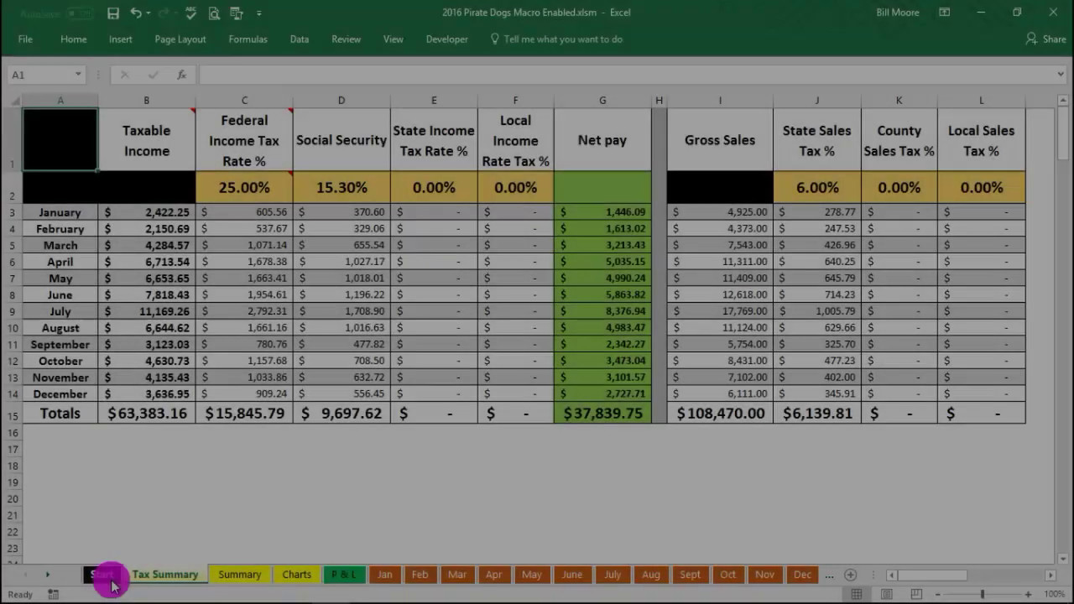
left_click(99, 575)
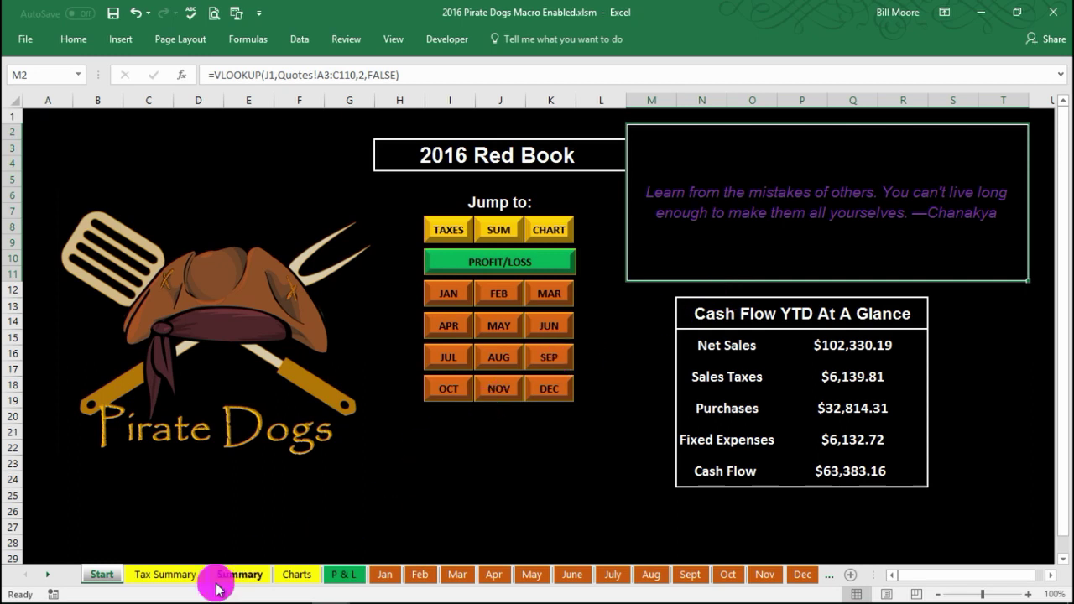
View the 2016 Charts sheet plotting Net $ vs Income $ and Food Purchases vs Actual Cost
left_click(293, 575)
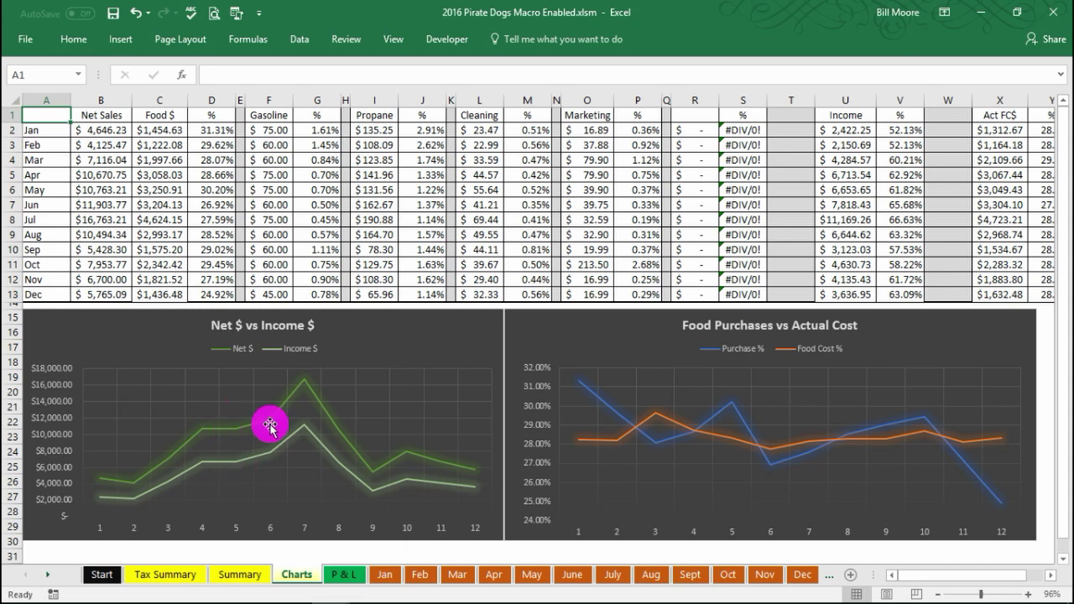
mouse_move(302, 390)
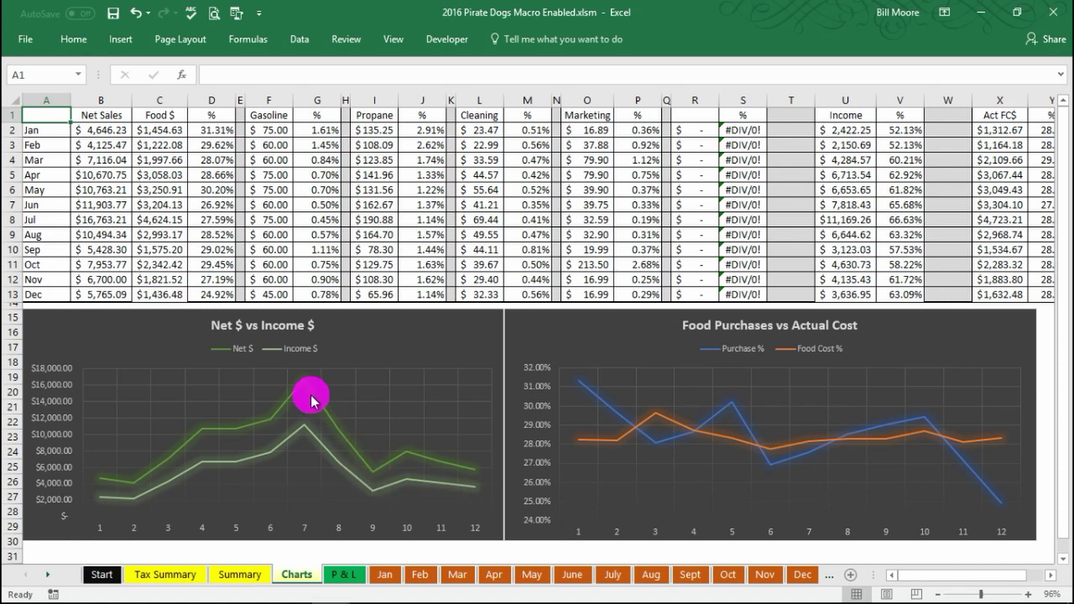
mouse_move(372, 474)
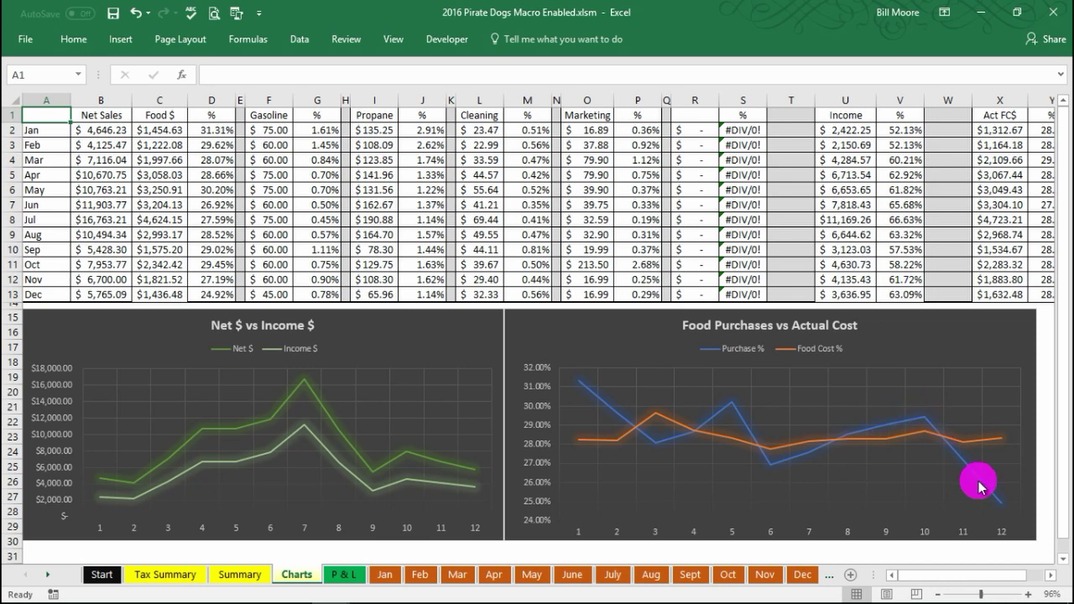
mouse_move(980, 485)
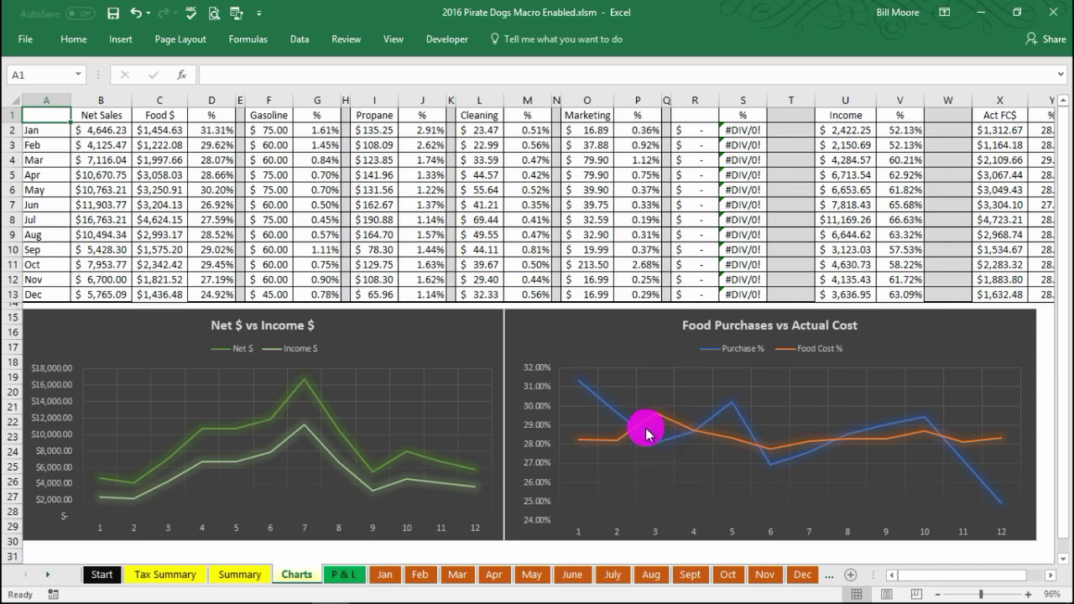
mouse_move(660, 420)
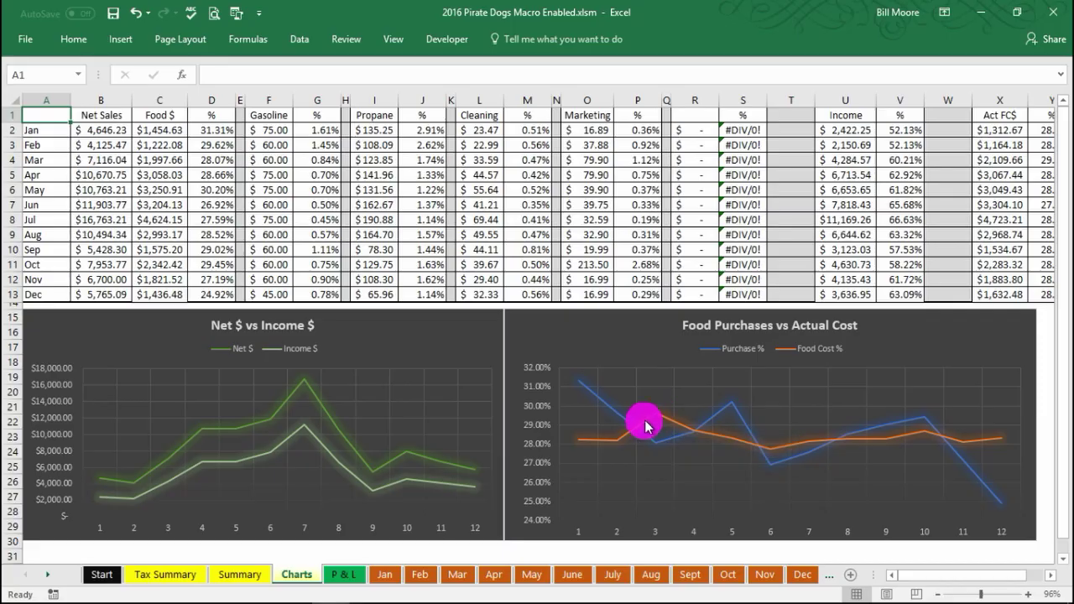